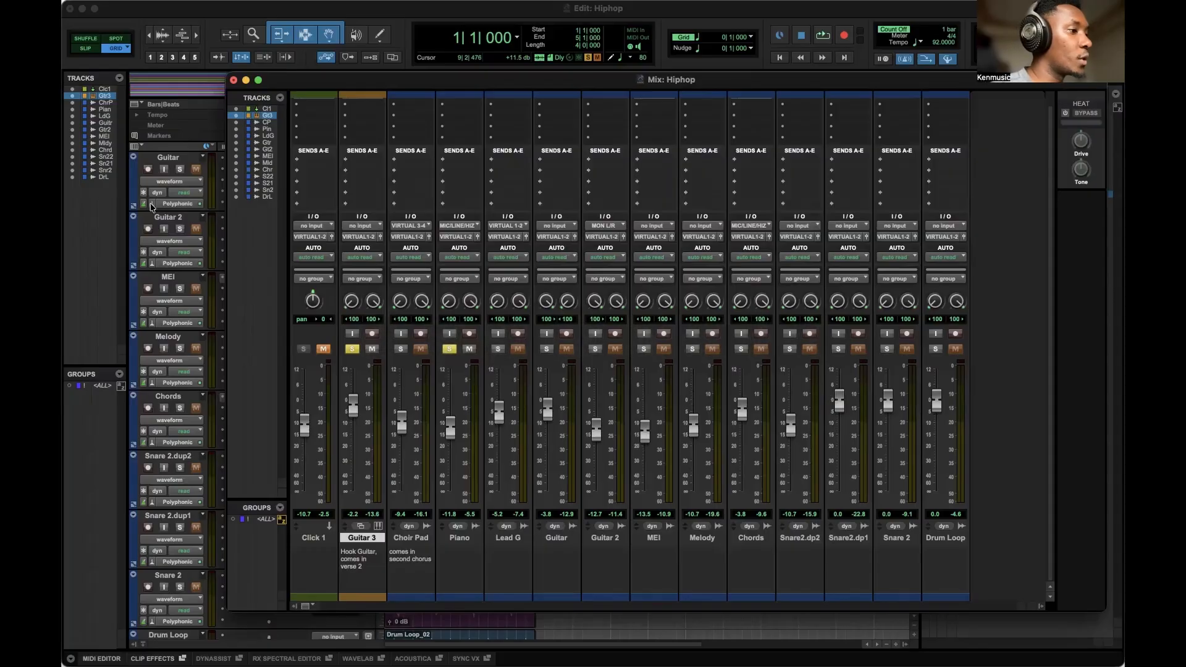
click(313, 226)
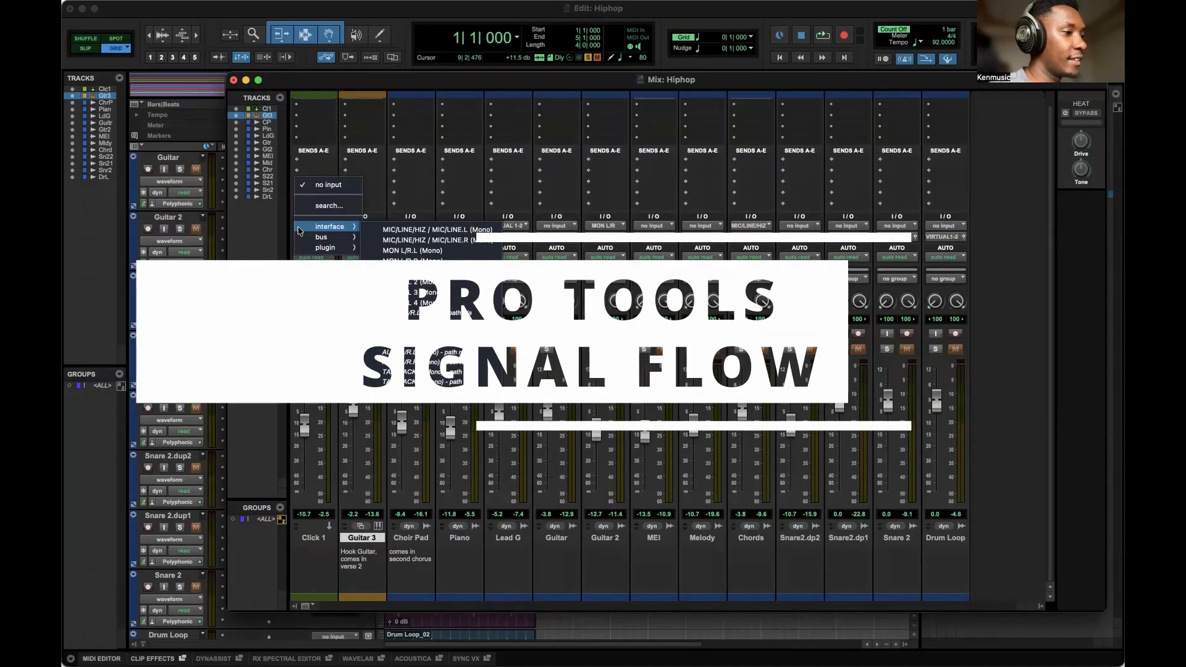
click(278, 231)
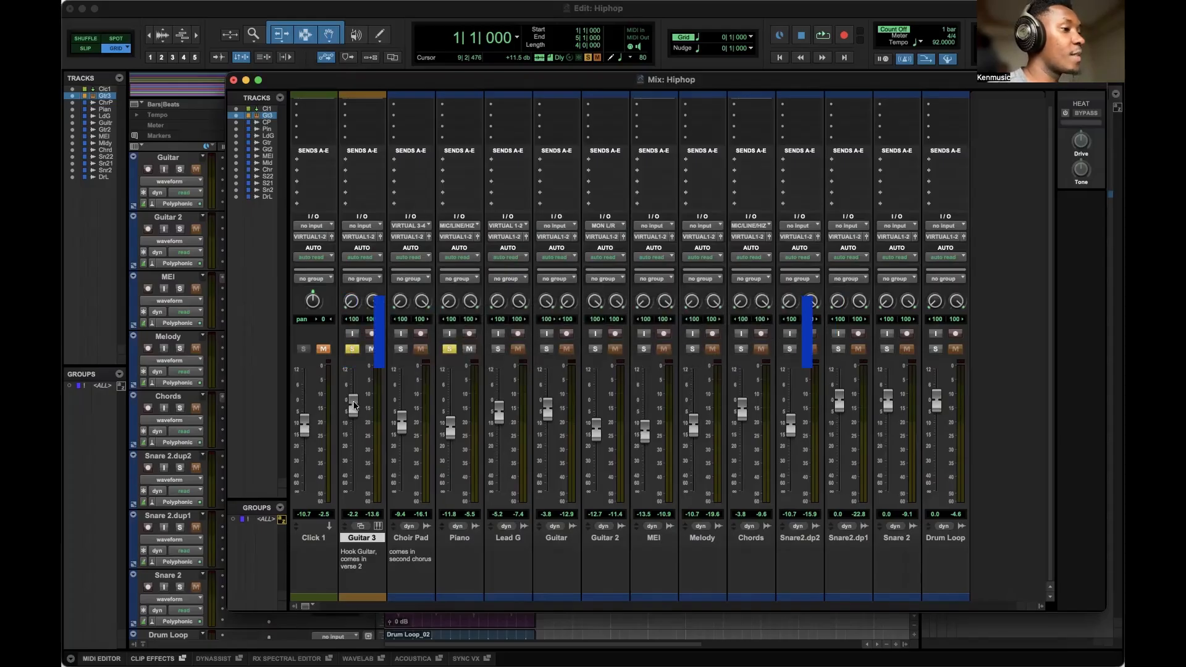
Switch to the Edit window, scroll to the top of the track list and start playback.
drag(568, 88, 597, 108)
click(645, 11)
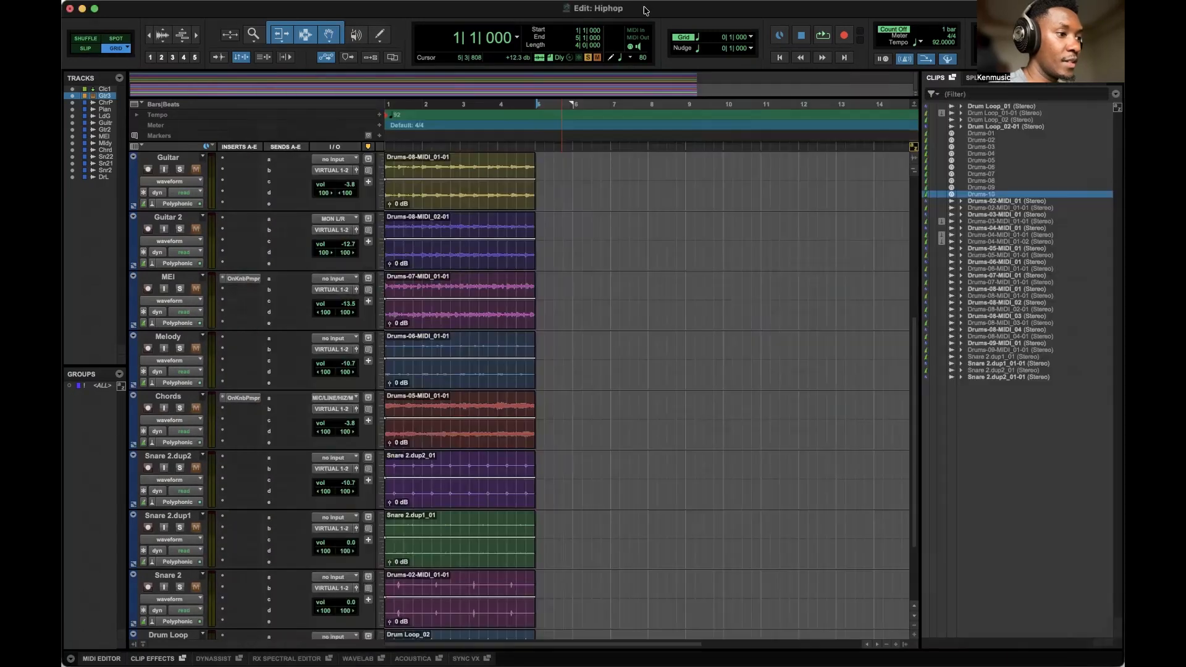
scroll(201, 341, up, 5)
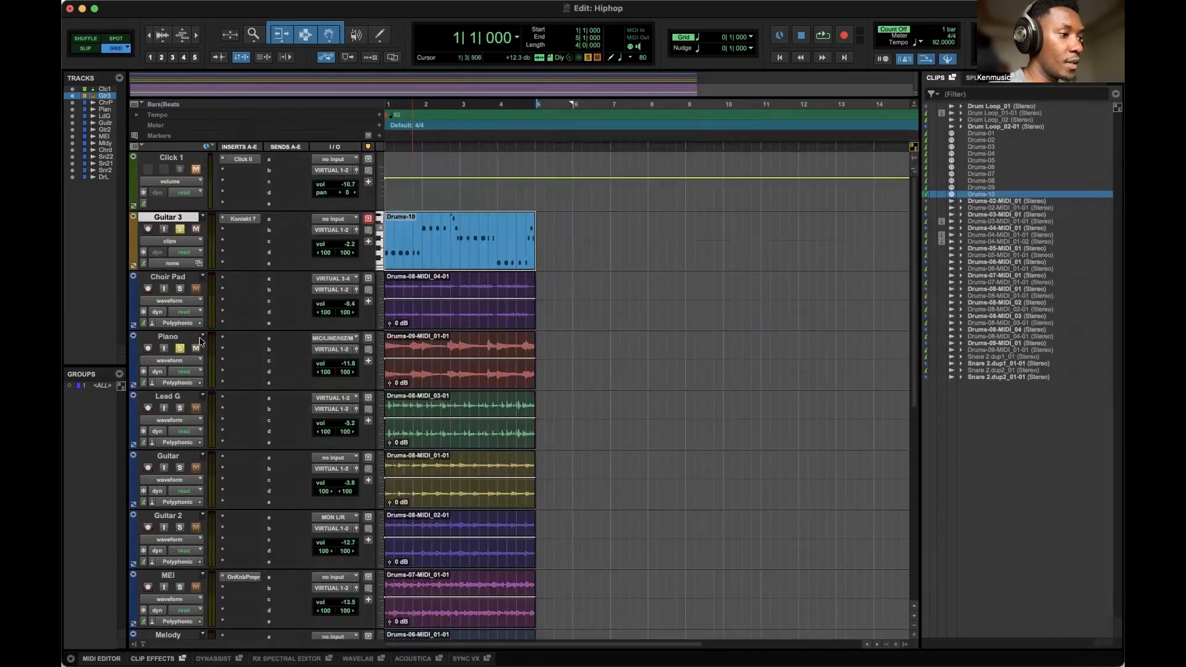
key(space)
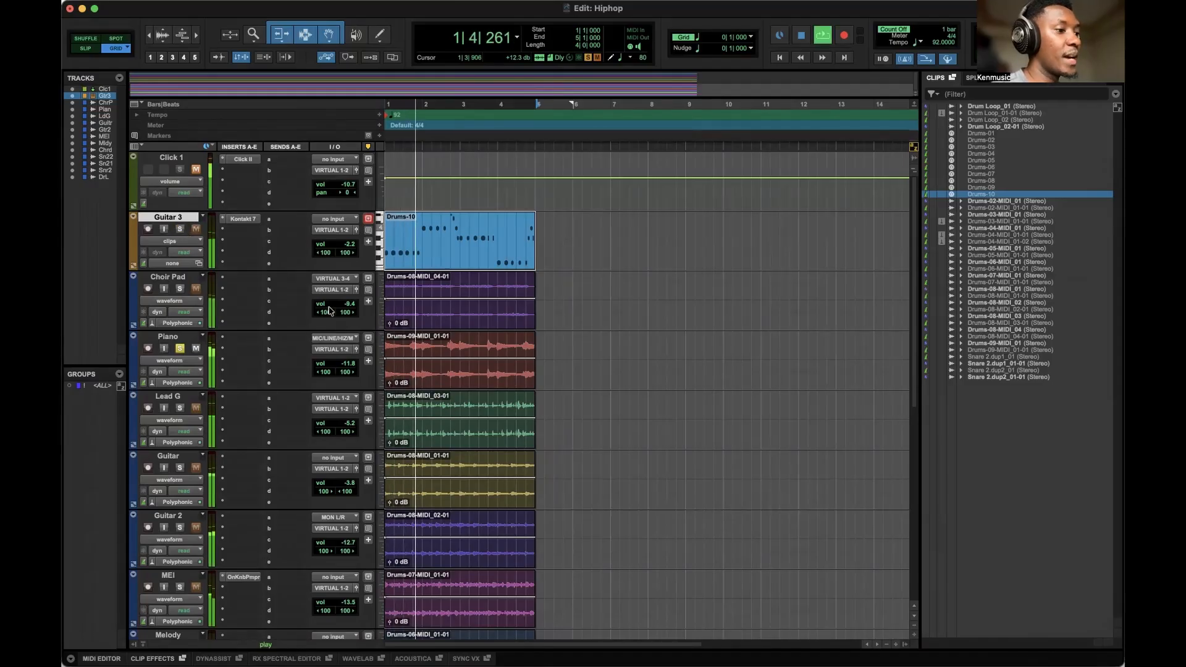
Select the Piano track and bring the Mix window back to the front.
click(177, 338)
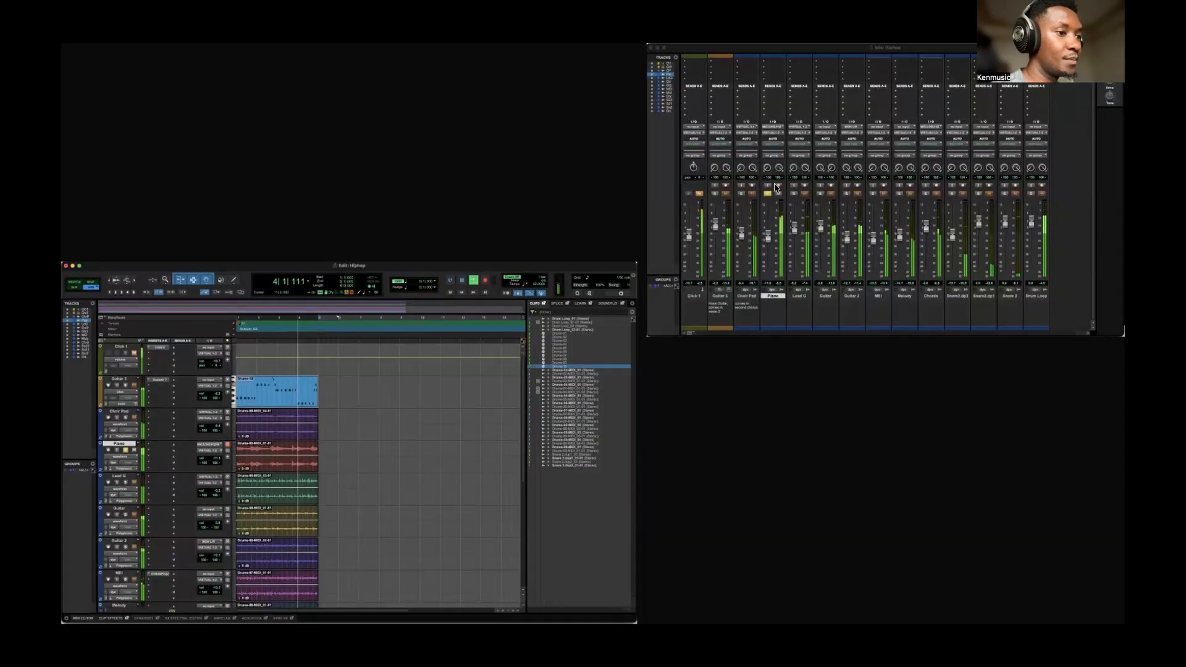
click(761, 187)
drag(604, 103, 545, 115)
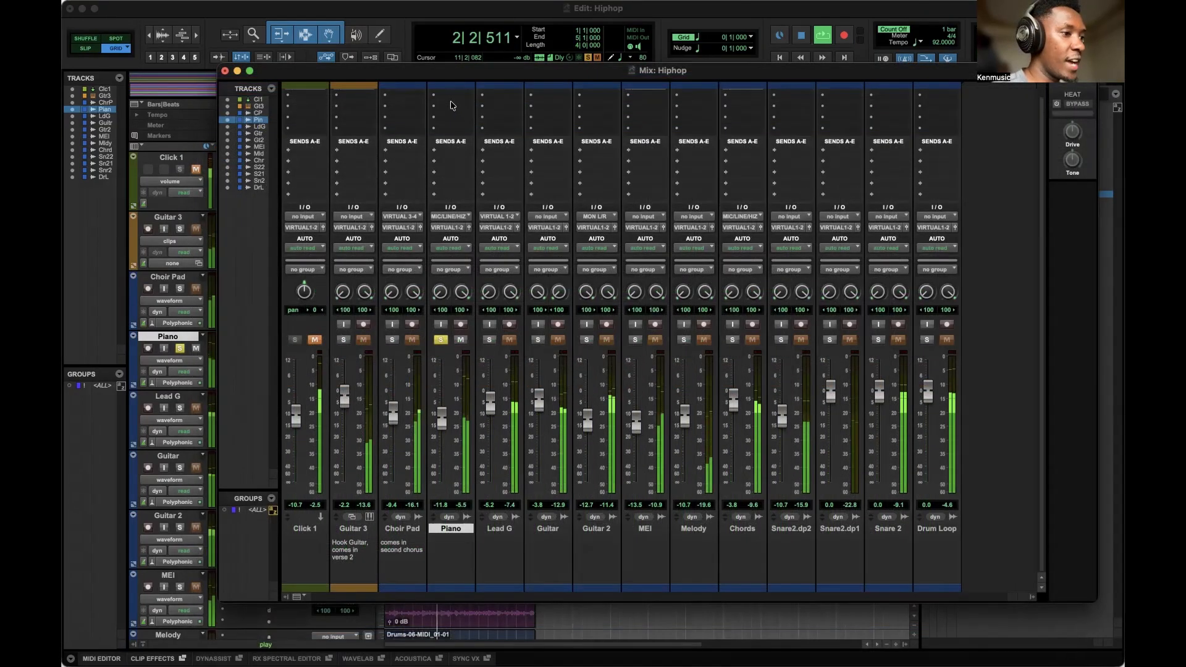
Insert the EQ3 7-Band multichannel plugin on the Piano channel and close its window.
click(451, 98)
mouse_move(454, 97)
mouse_move(569, 101)
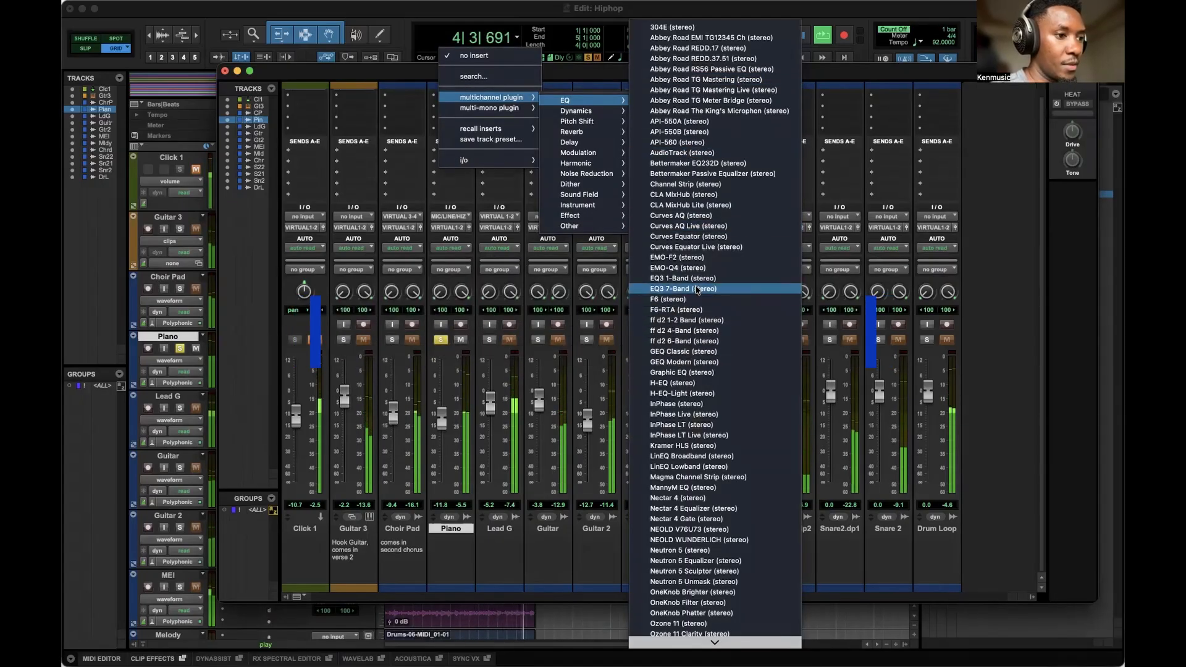
click(688, 289)
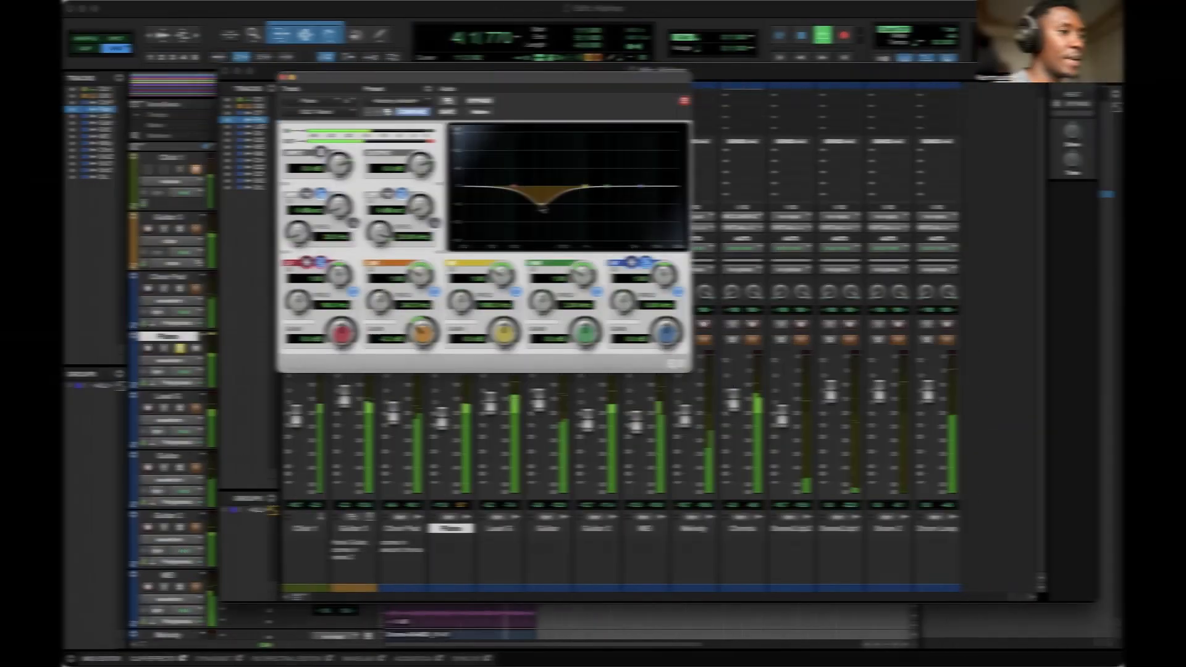
mouse_move(542, 204)
mouse_down()
mouse_move(546, 158)
mouse_move(573, 187)
mouse_move(574, 220)
mouse_move(488, 222)
mouse_move(551, 205)
mouse_up()
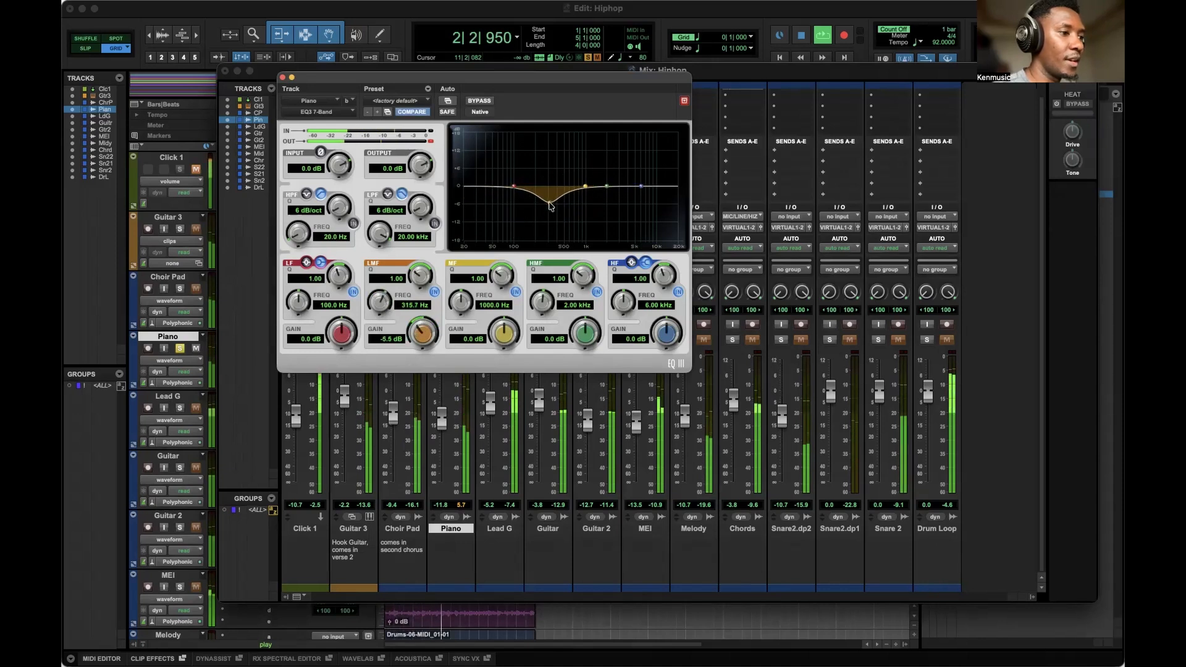
click(282, 77)
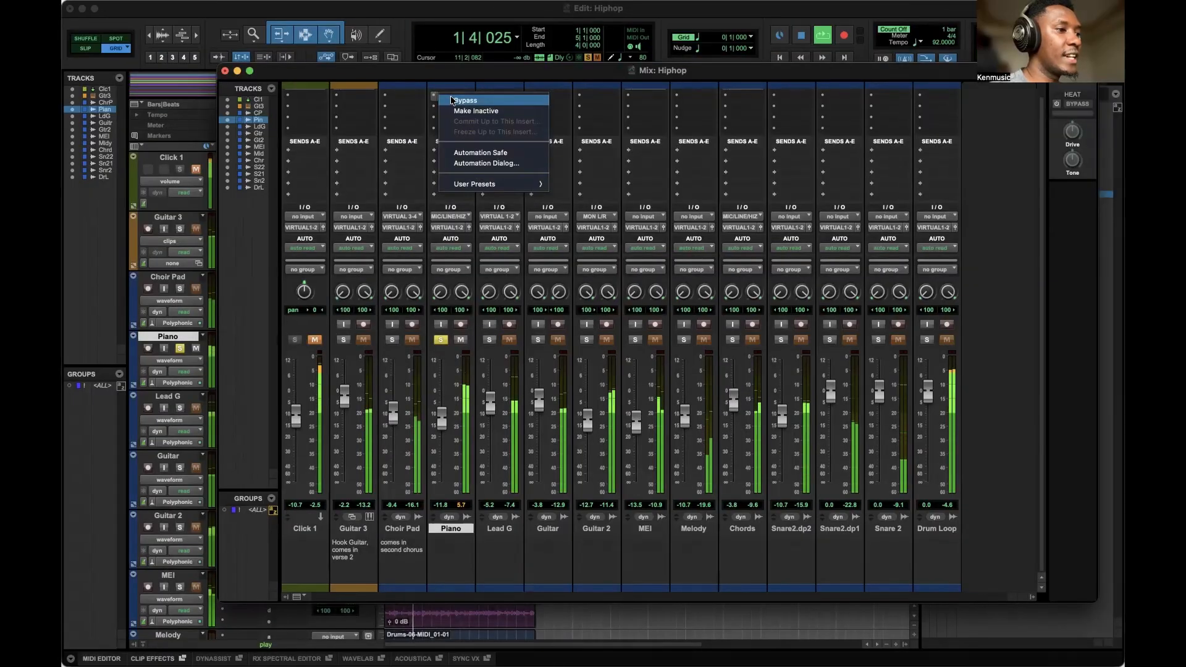
Toggle the Piano EQ insert between inactive, active and bypassed states.
right_click(453, 100)
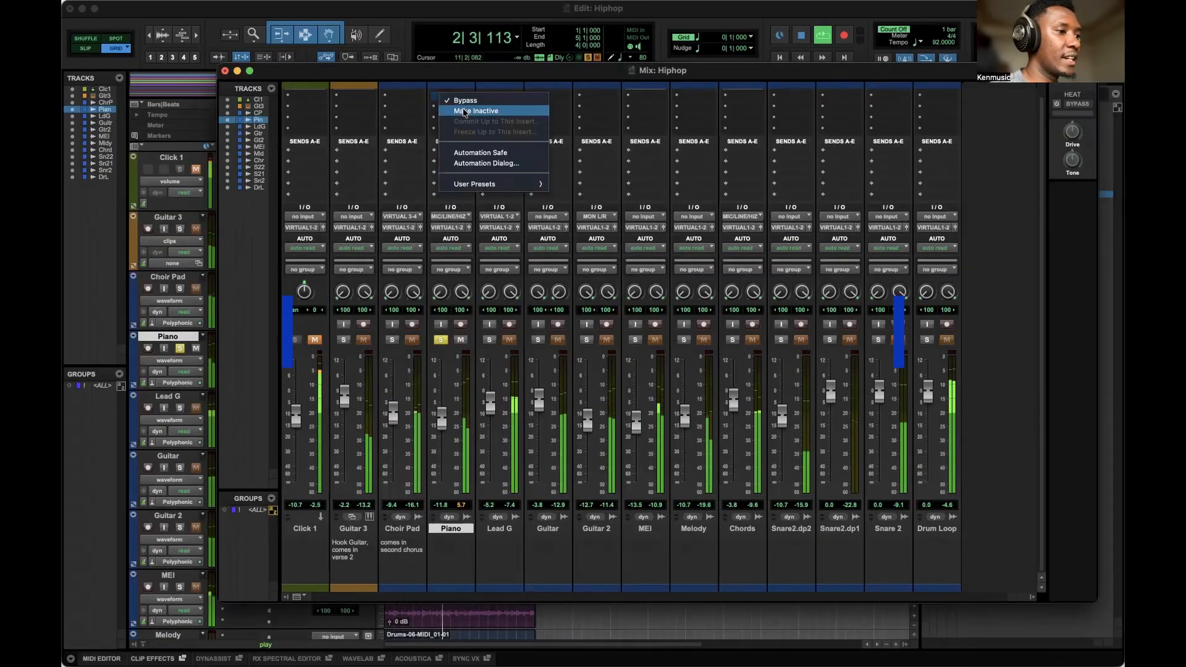
click(465, 113)
right_click(454, 98)
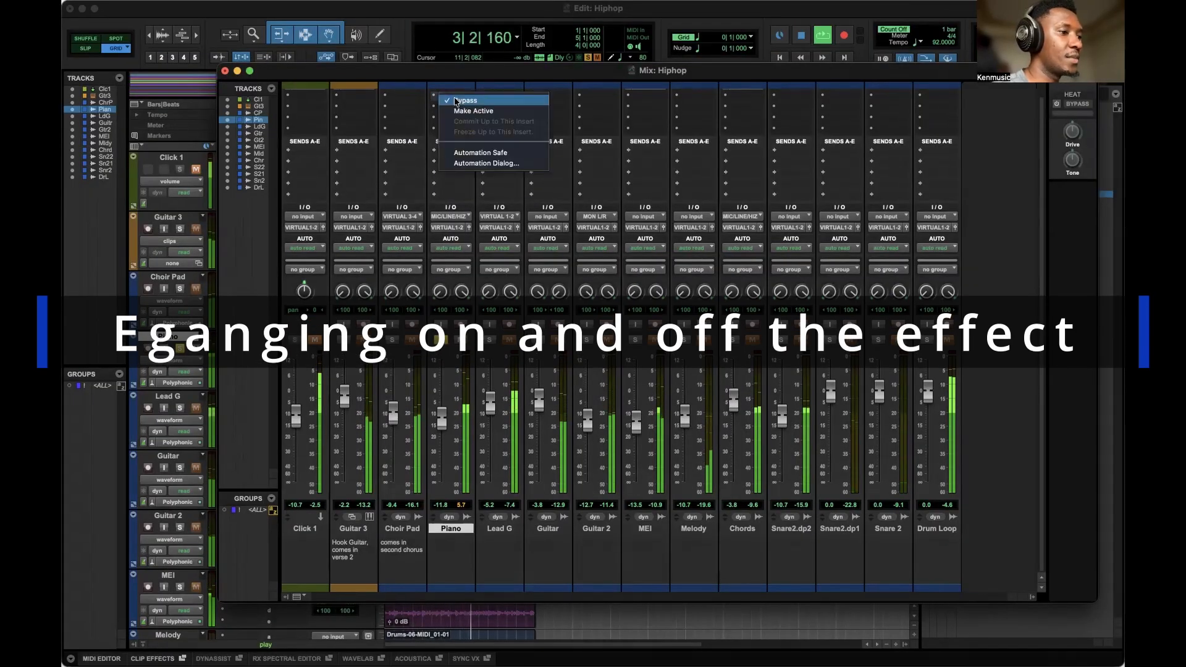
click(455, 101)
right_click(457, 101)
click(458, 101)
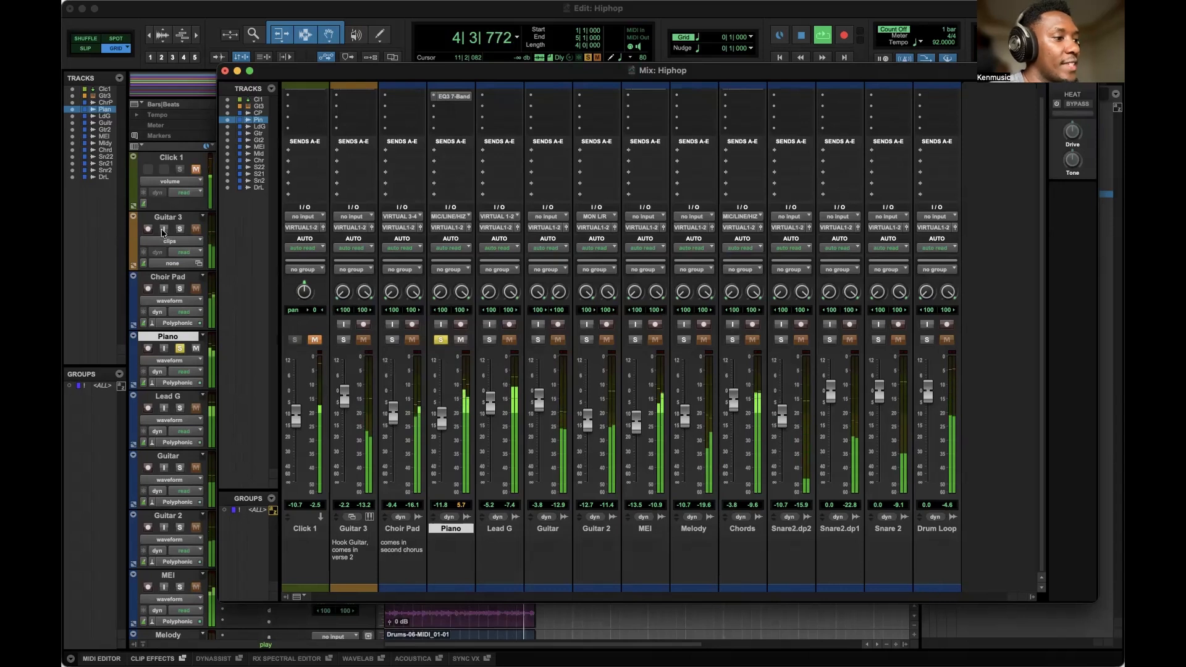
drag(391, 75, 407, 71)
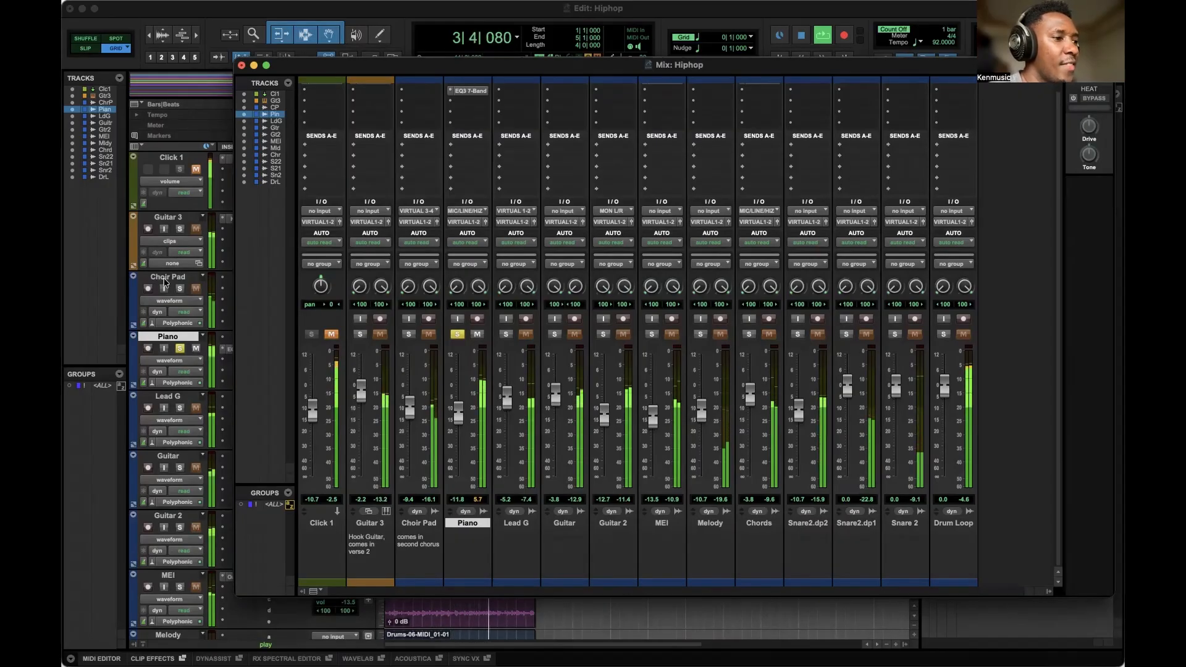
click(467, 148)
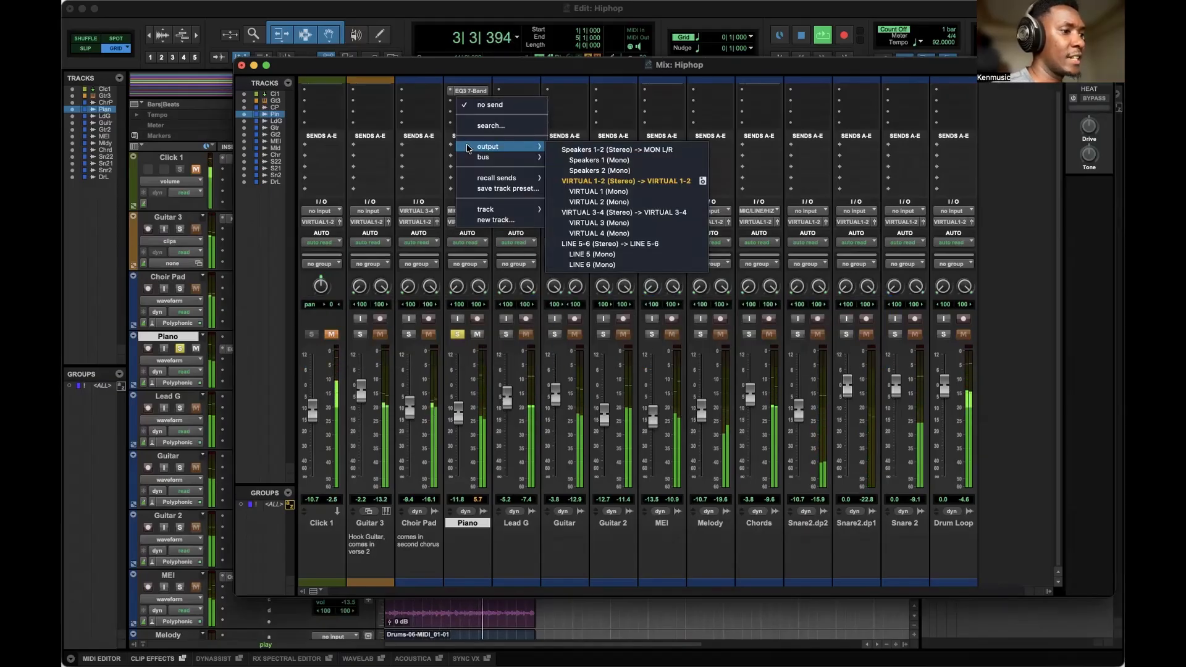
click(436, 148)
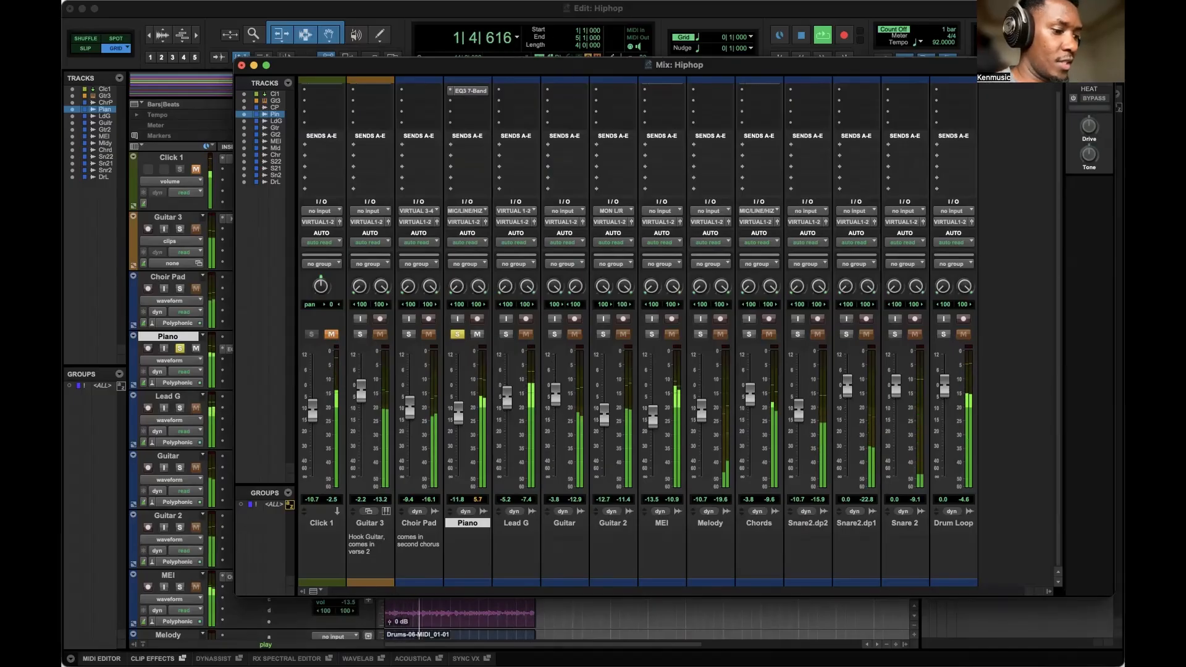
Create one new stereo Aux Input track named Reverb.
key(super+shift+n)
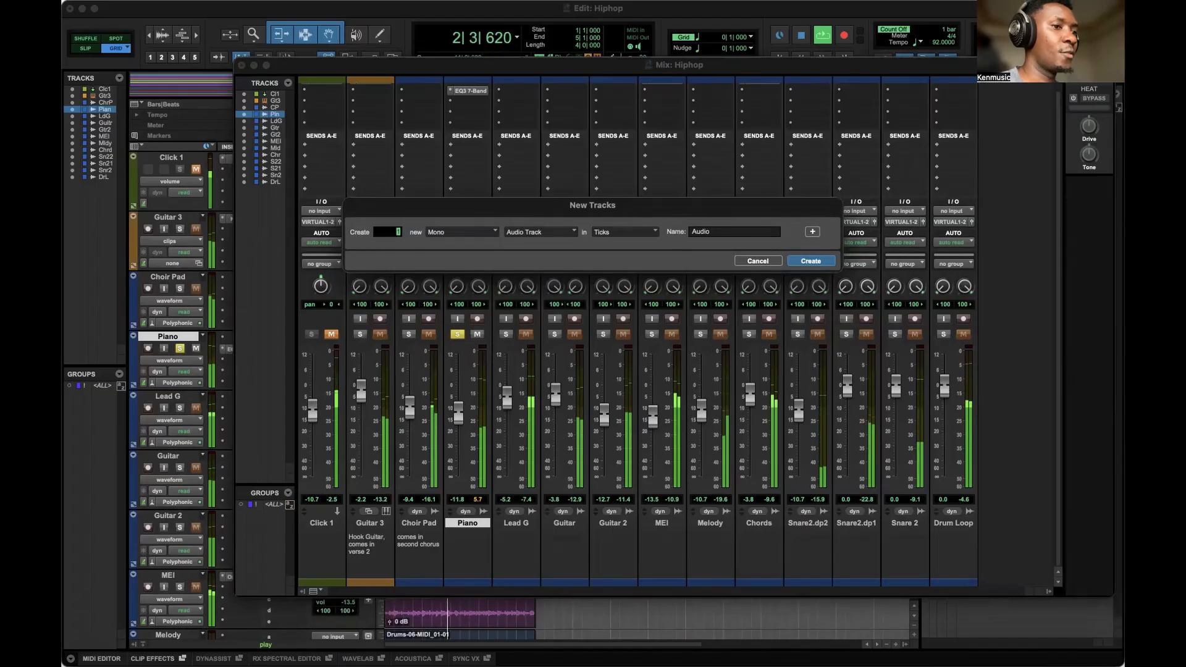
click(453, 233)
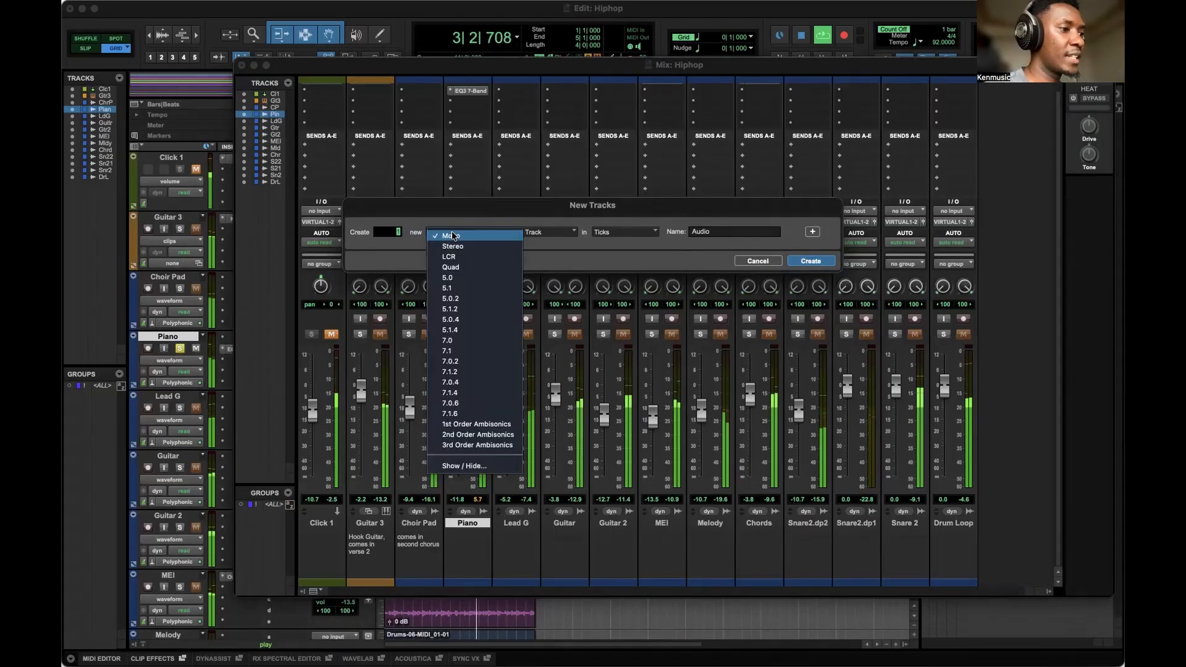
click(445, 244)
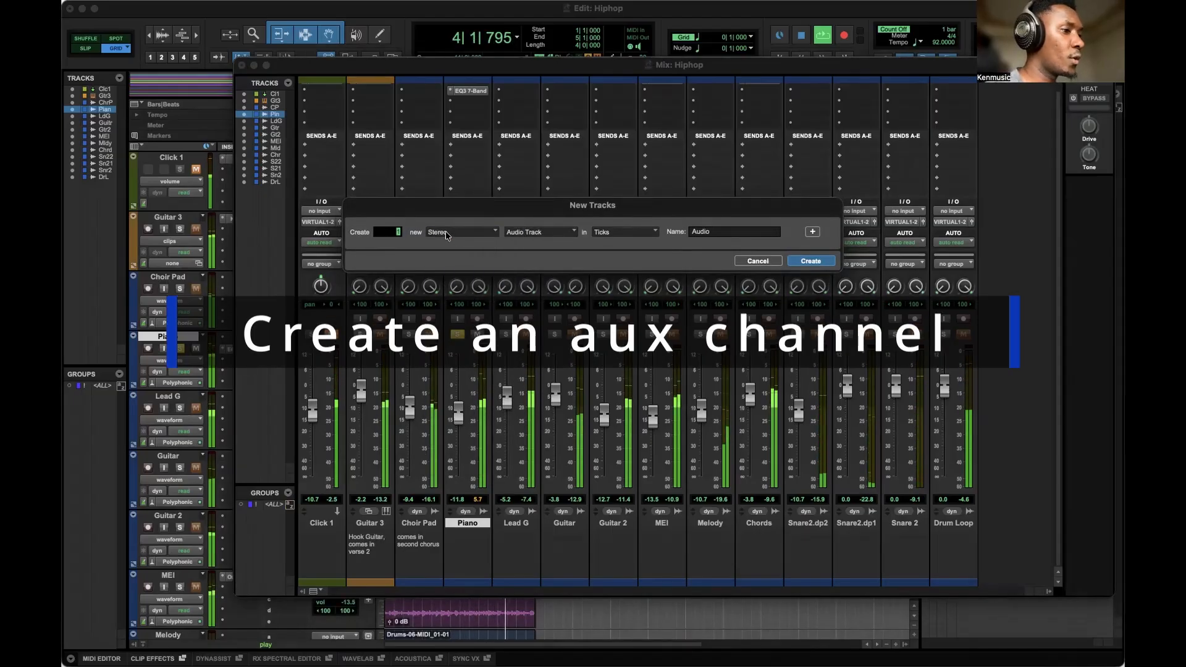
click(549, 234)
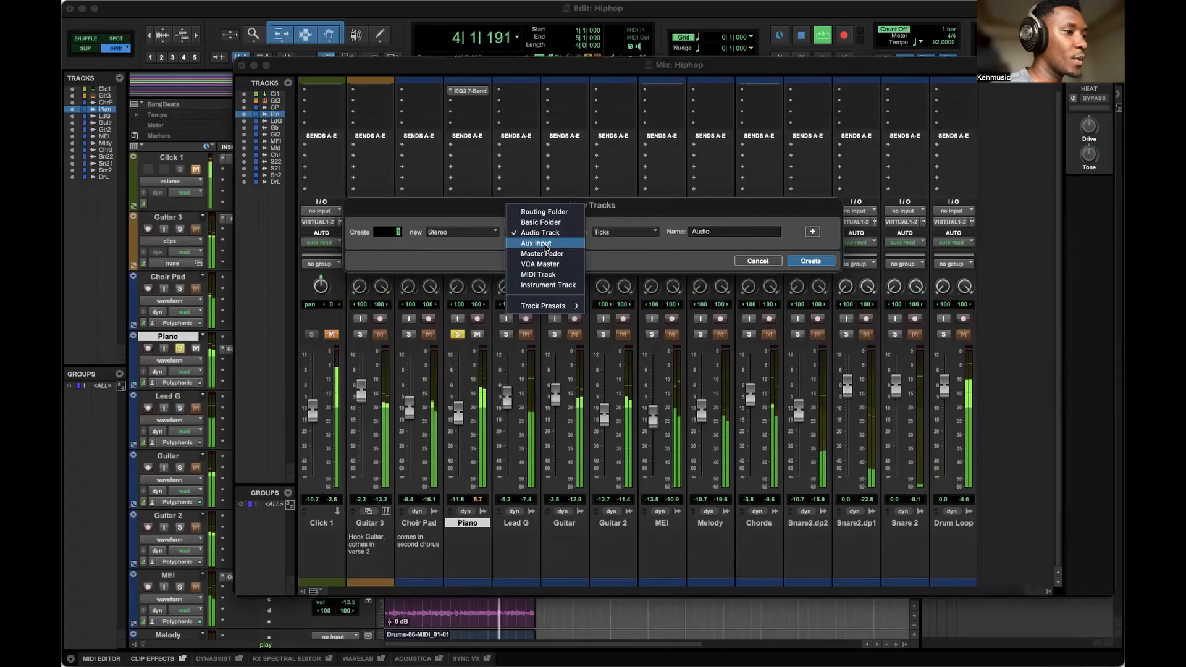
click(545, 244)
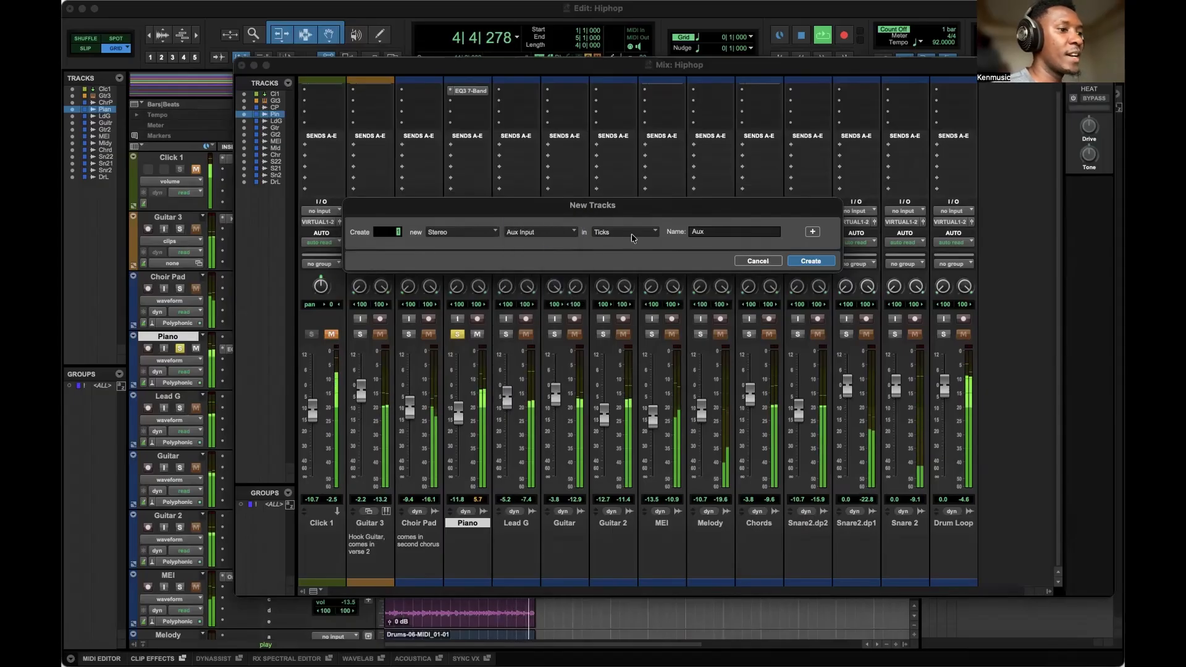
key(Tab)
text(Reverb)
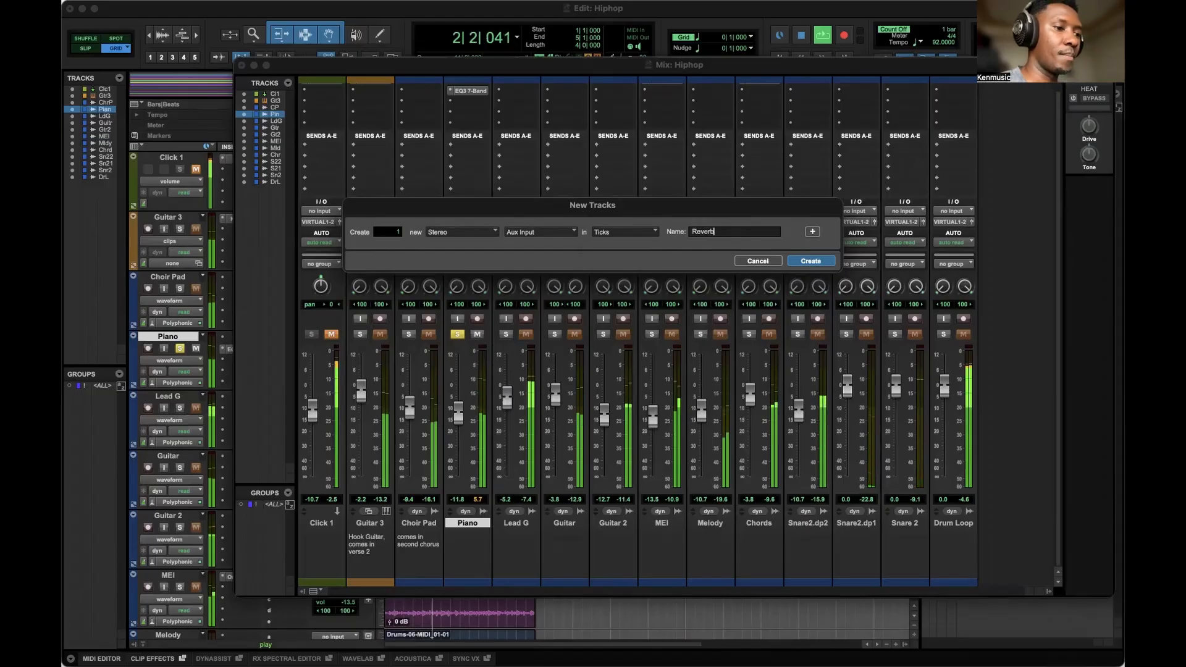
key(Return)
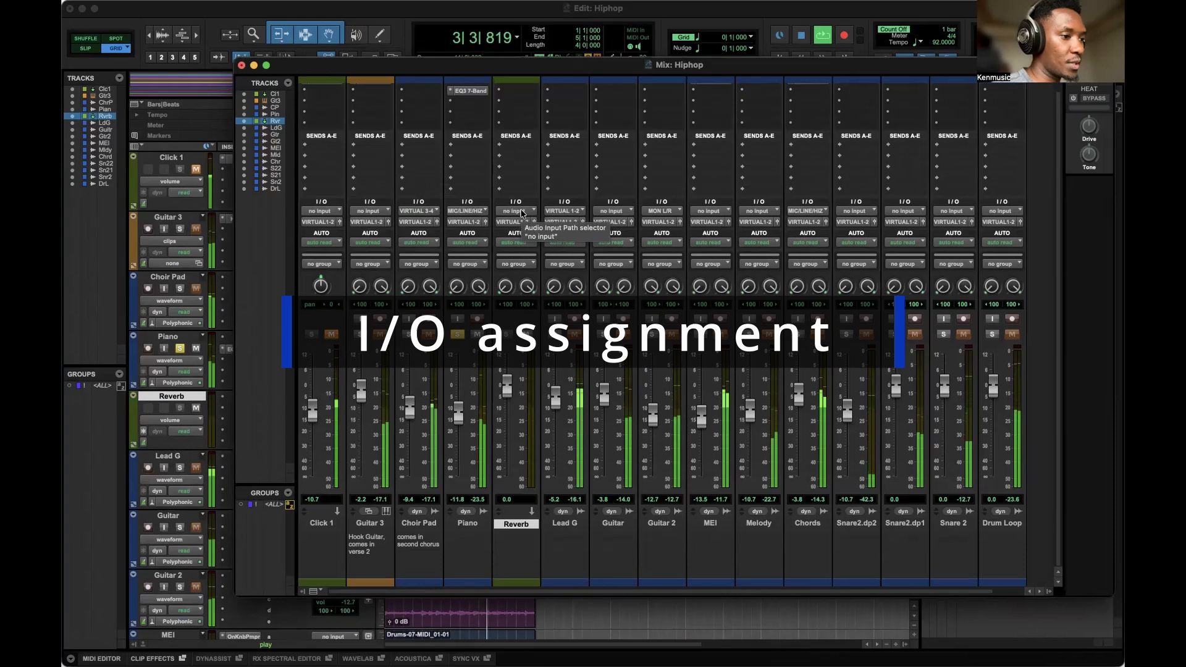
click(521, 211)
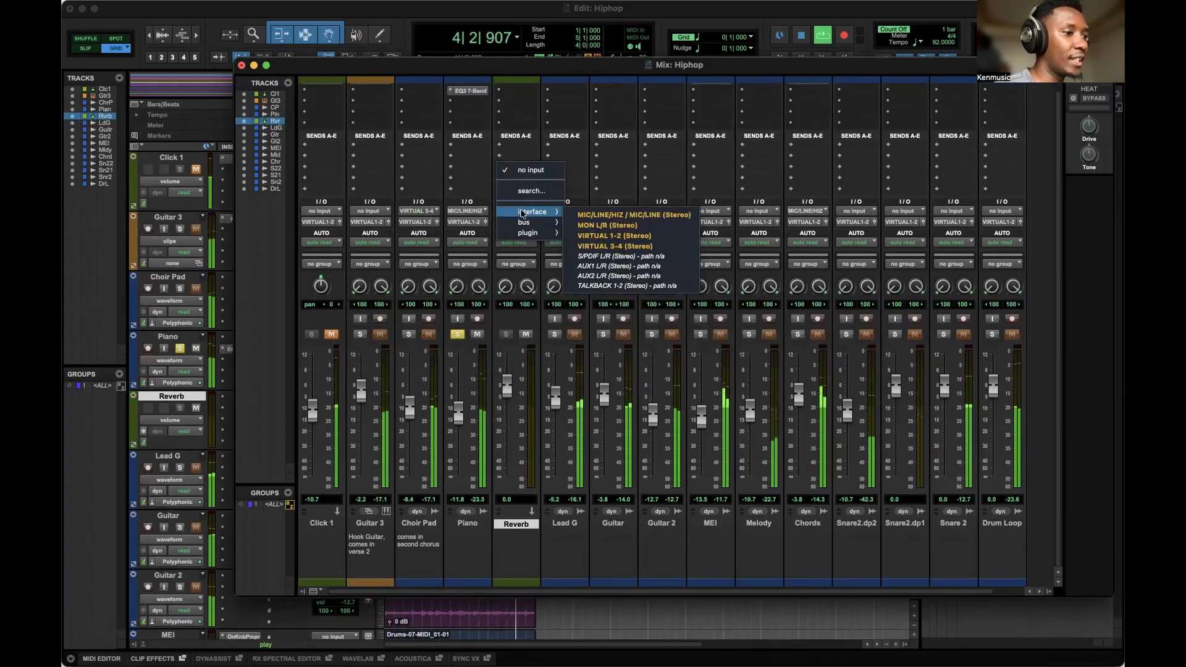
mouse_move(512, 223)
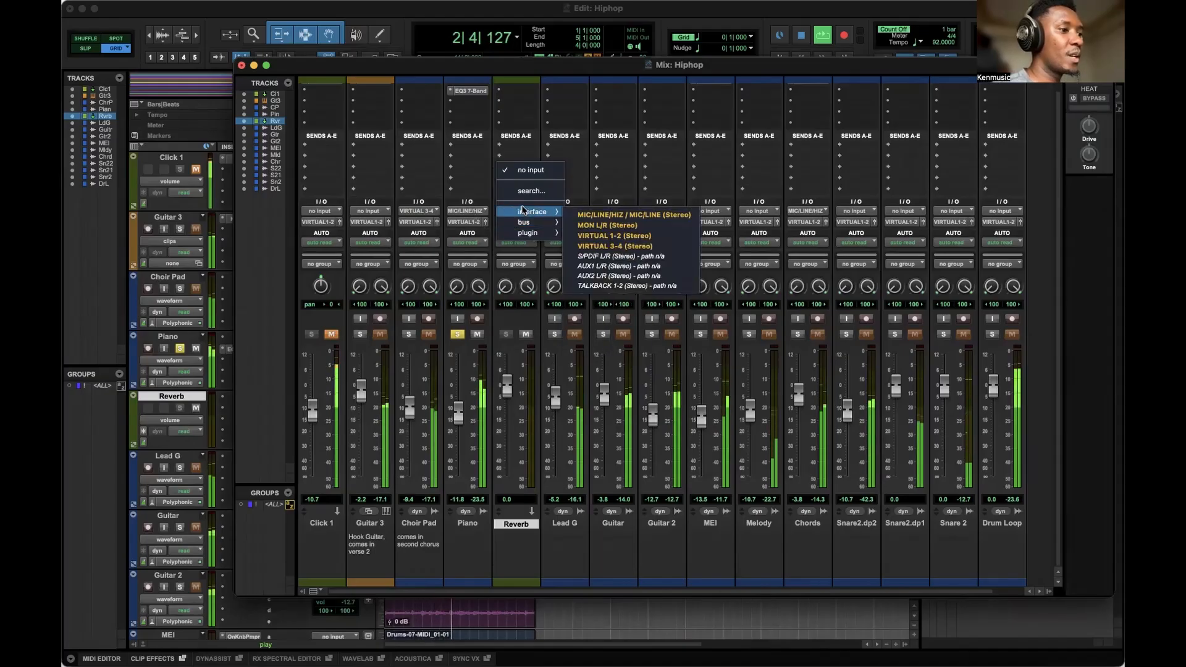
click(521, 314)
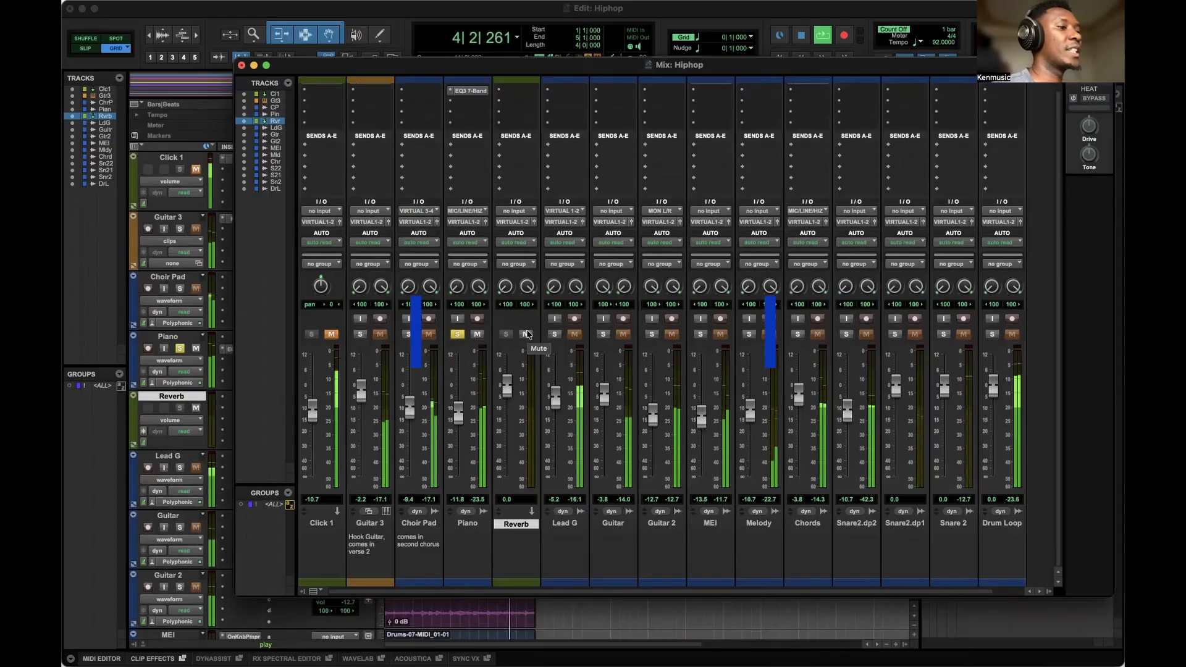
Set the Reverb aux track's input to Bus 1-2 (Stereo).
click(509, 213)
mouse_move(523, 223)
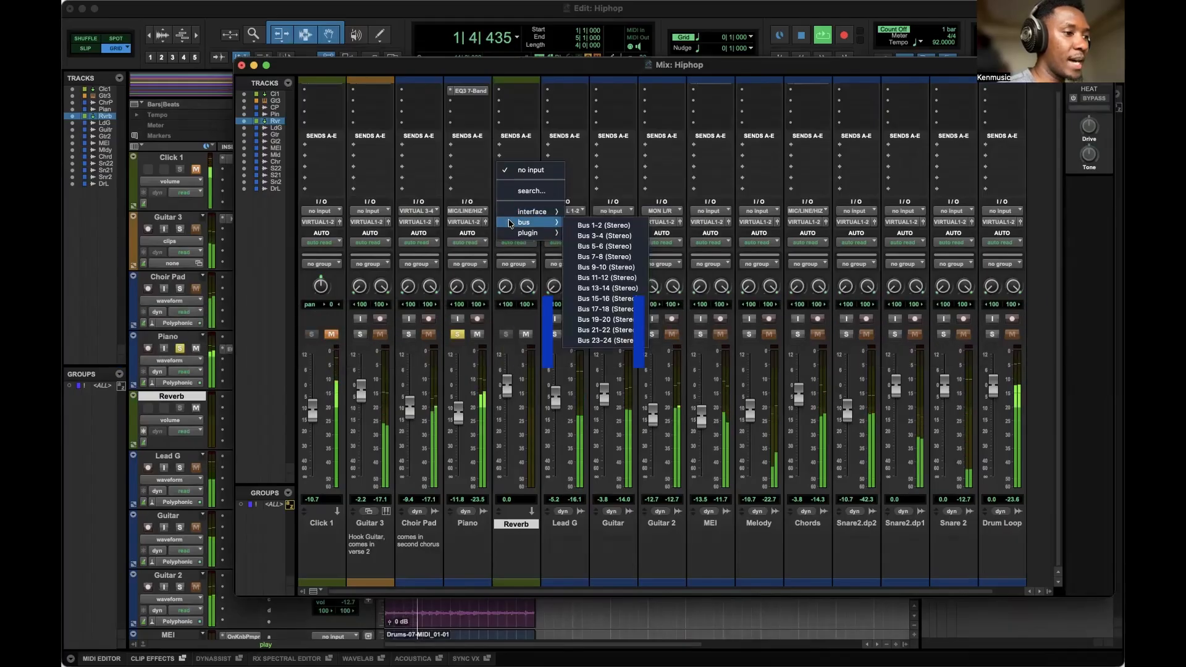
click(602, 226)
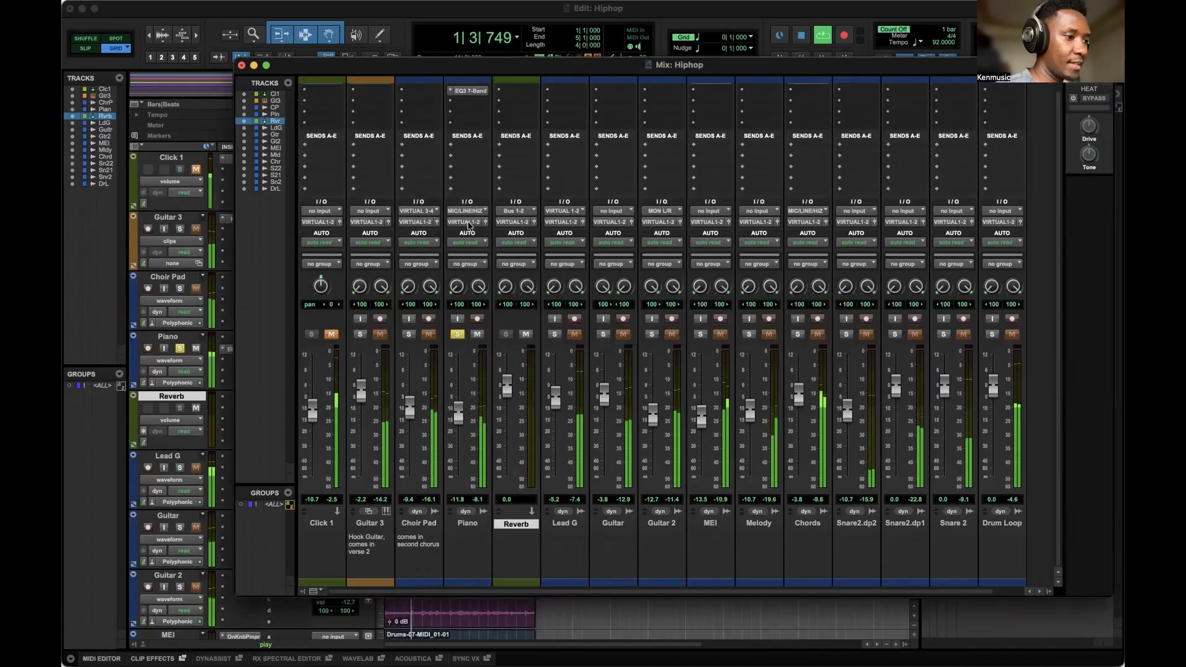
Add a send from the Piano channel to Bus 1-2 (Stereo) and lower its send level slightly.
click(465, 146)
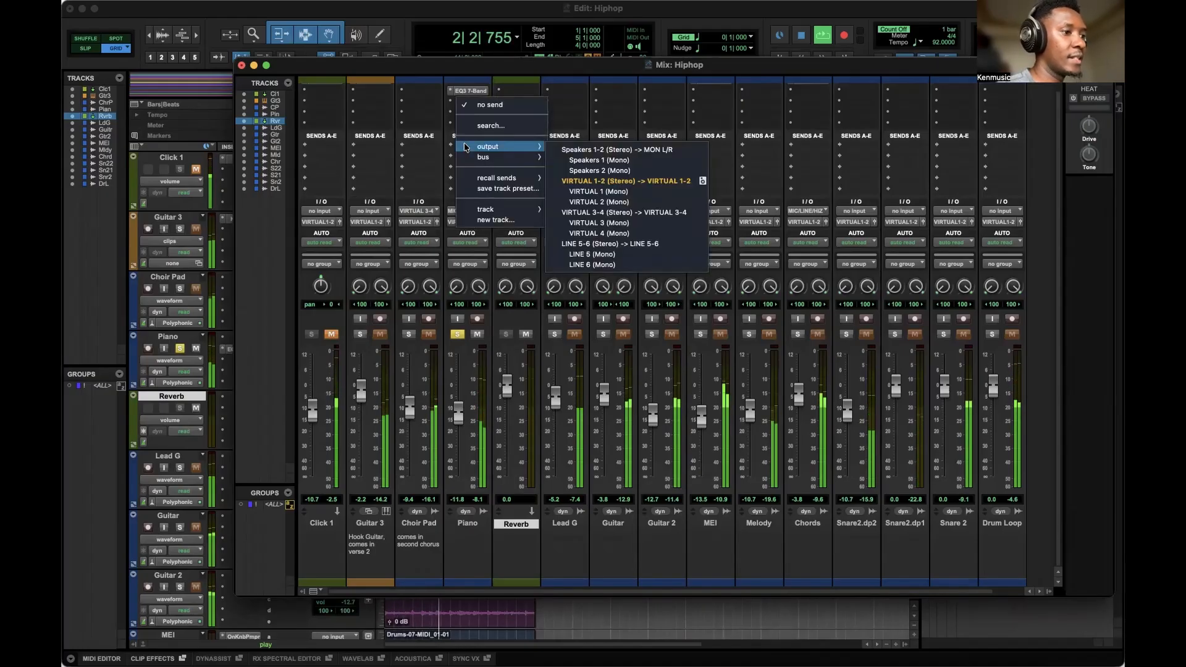
mouse_move(543, 158)
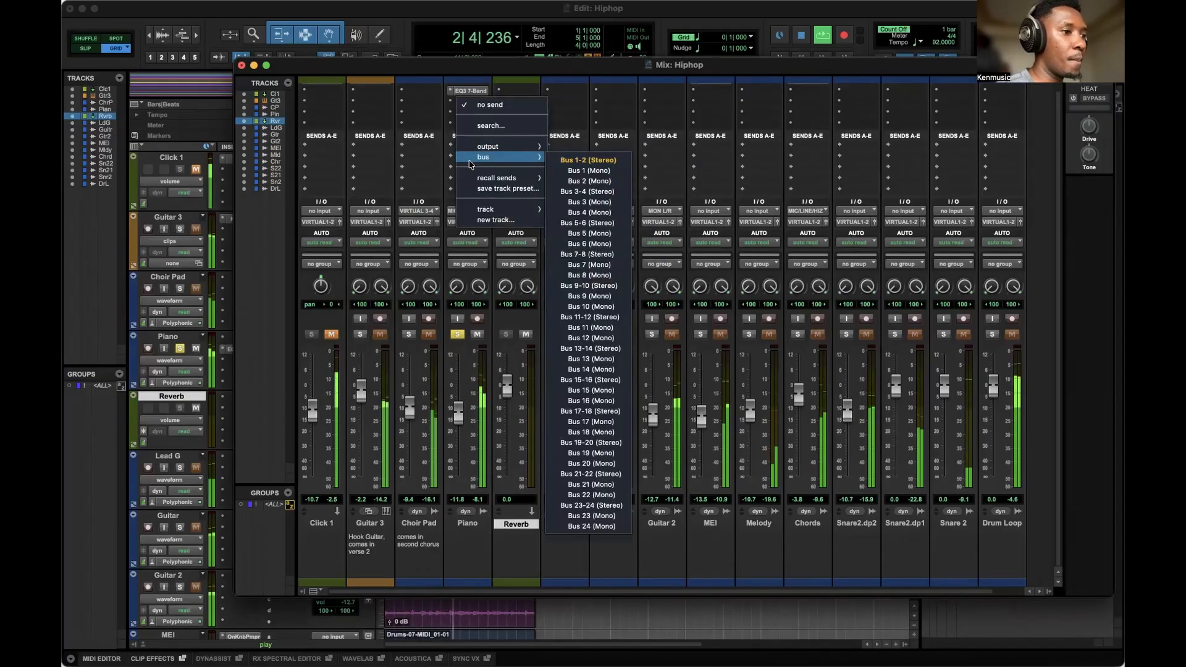
click(564, 160)
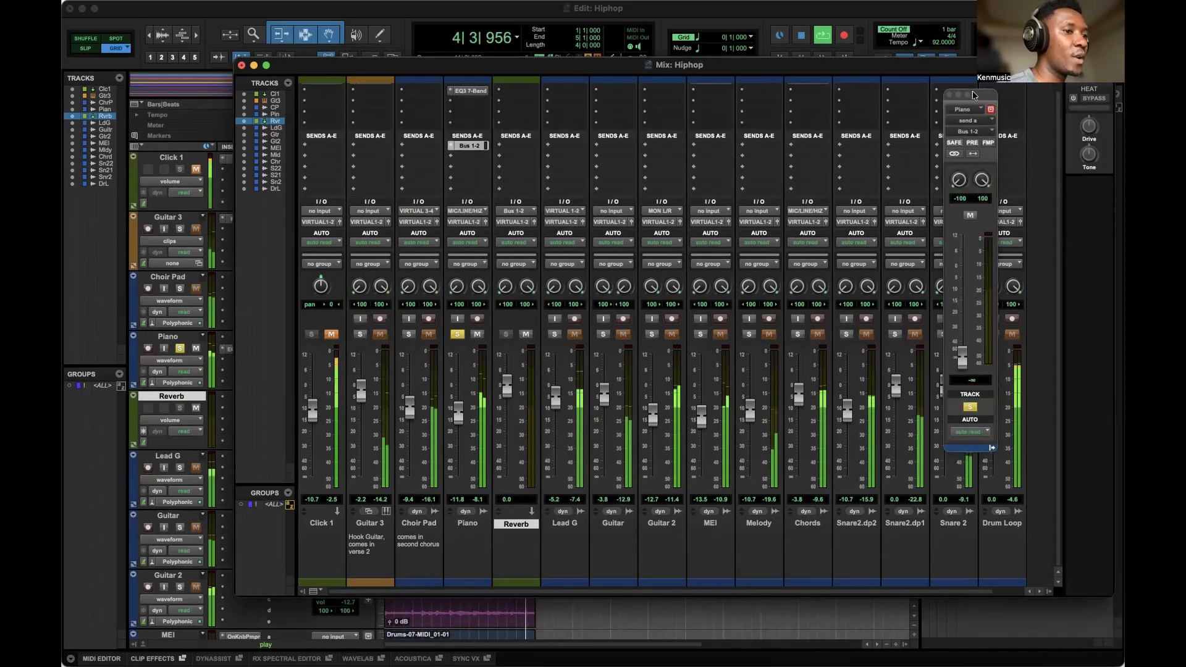
drag(978, 96, 666, 130)
mouse_move(653, 386)
mouse_down()
mouse_move(654, 325)
mouse_move(656, 395)
mouse_up()
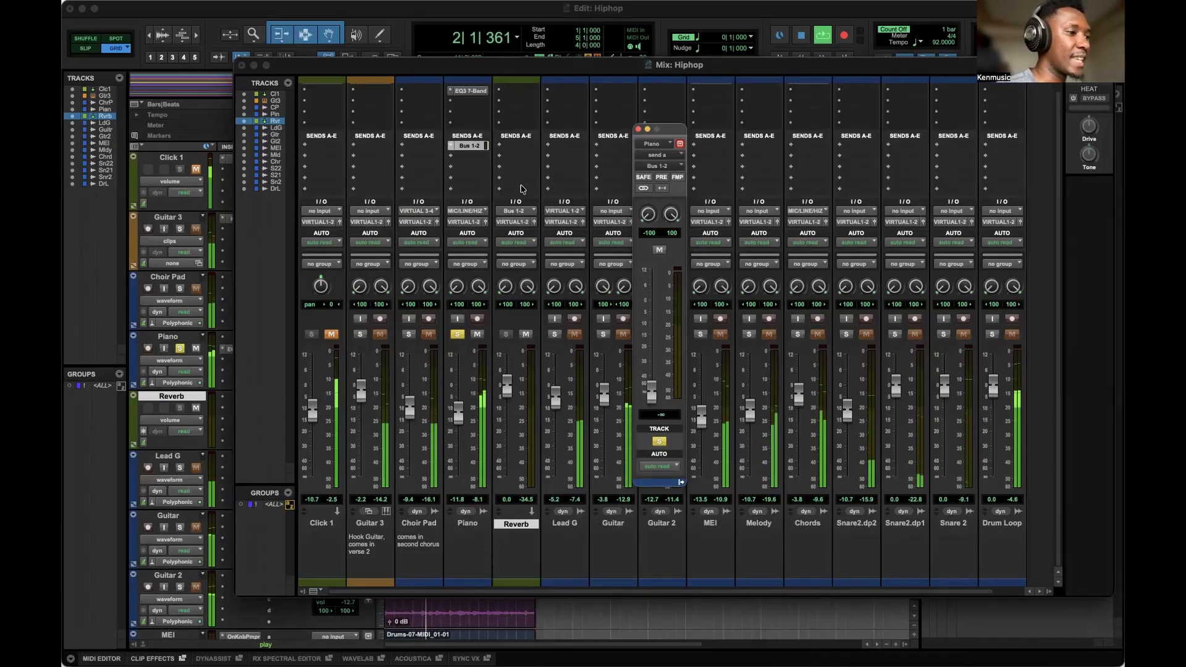
Insert the RVerb (stereo) reverb plugin on the Reverb aux track's first insert.
click(521, 94)
mouse_move(521, 92)
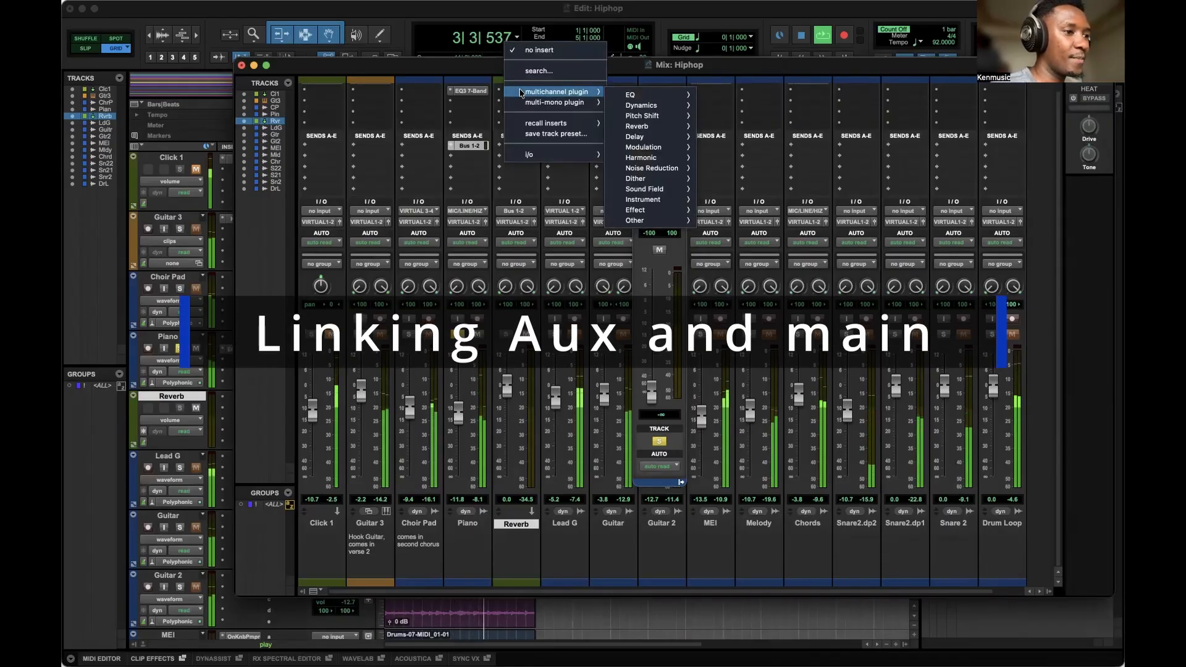
mouse_move(637, 127)
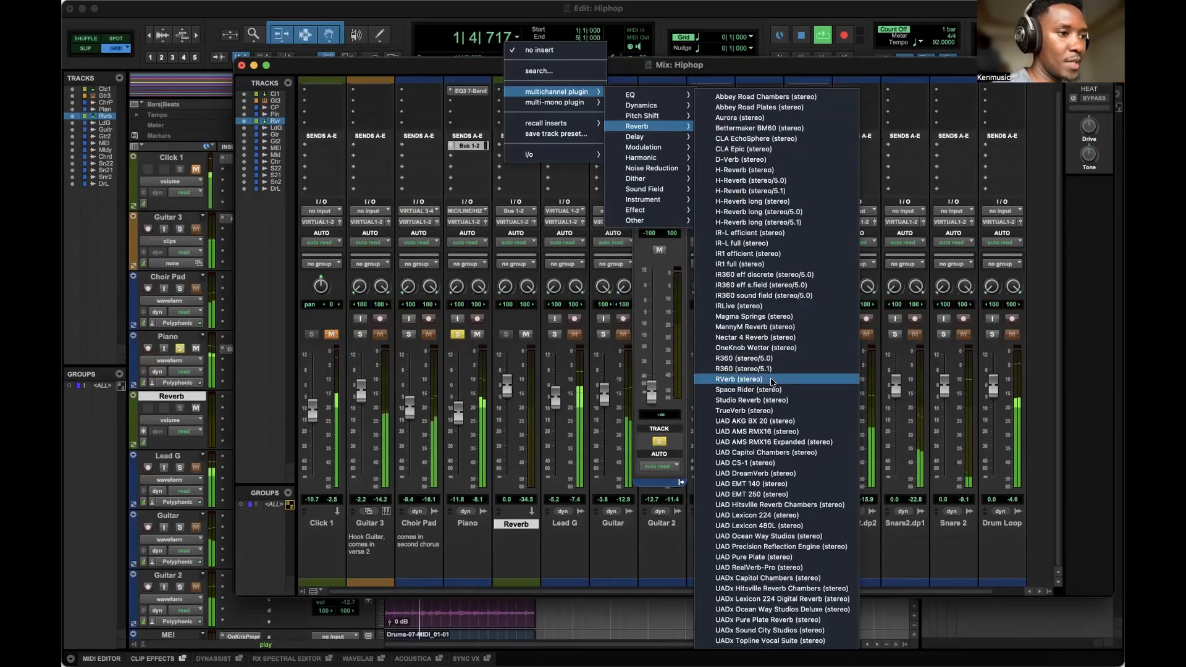
click(739, 379)
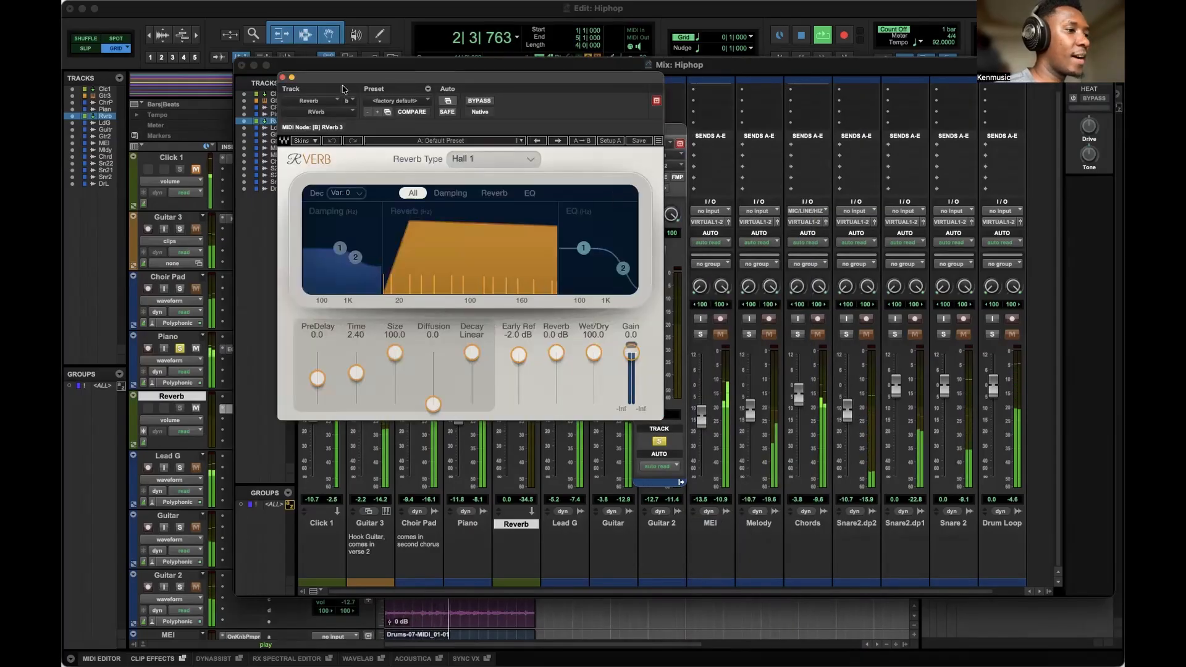
click(282, 77)
Raise the Piano send level to about -5.4 dB and close the send window.
drag(652, 388, 656, 332)
drag(675, 127, 628, 114)
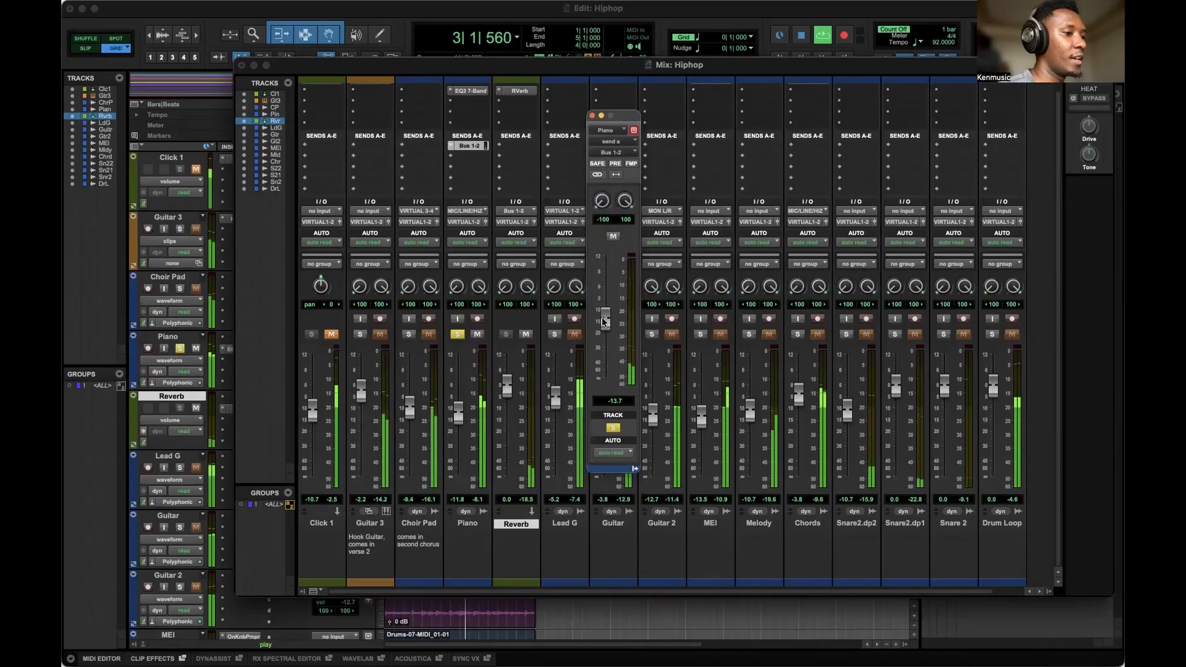
mouse_move(602, 317)
mouse_down()
mouse_move(604, 265)
mouse_move(606, 332)
mouse_move(608, 302)
mouse_up()
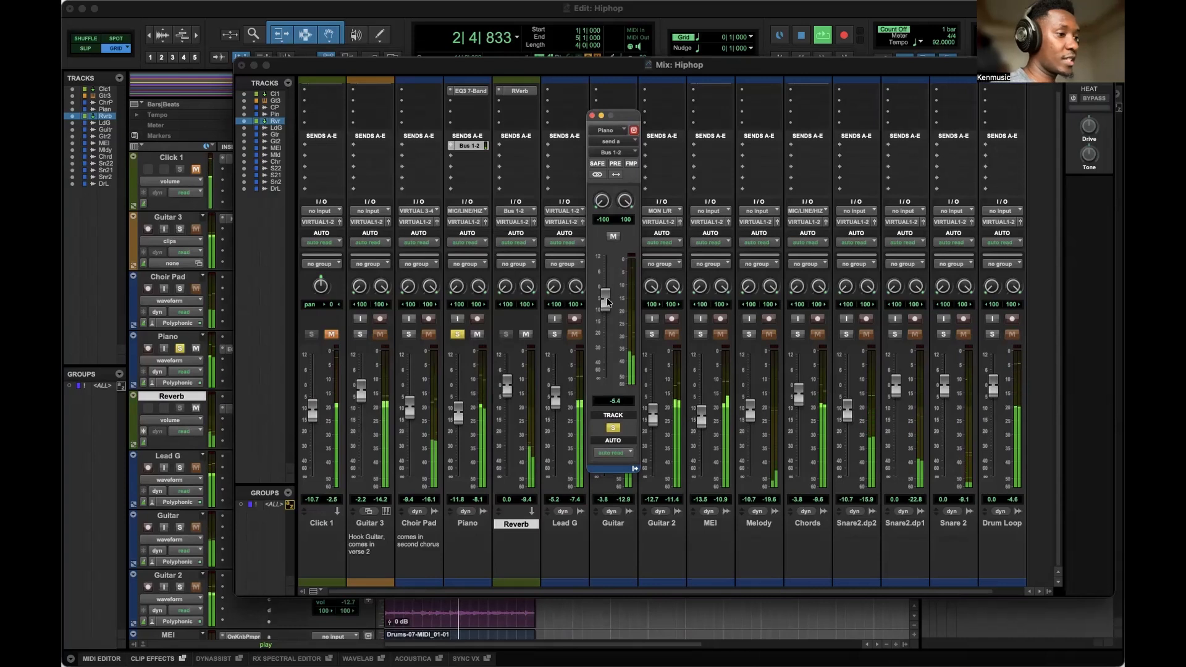
click(591, 115)
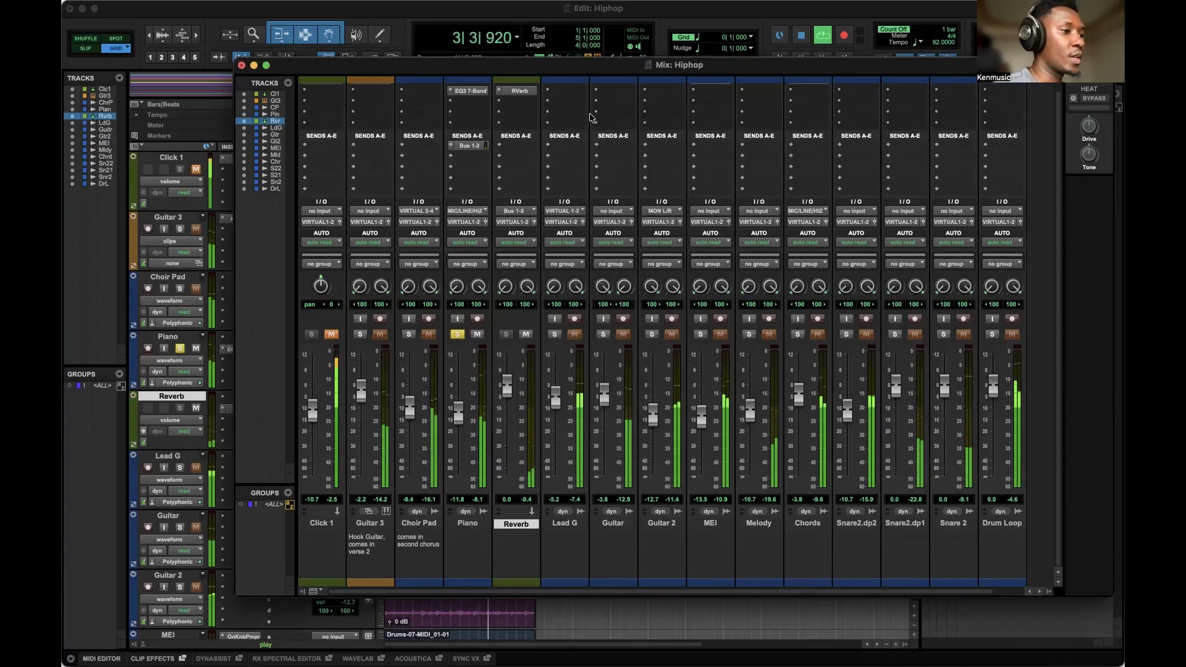
Open the Piano track's EQ3 7-Band plugin to review its settings, then close it.
click(471, 92)
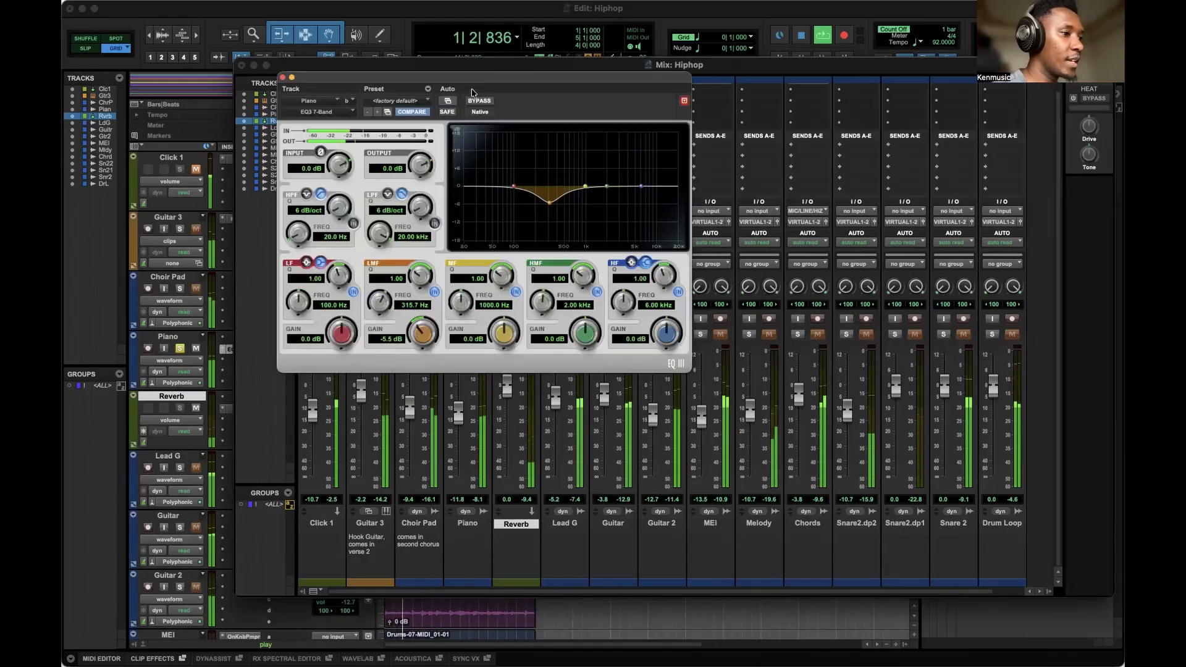
click(283, 78)
Reopen the Piano send and lower its level to about -6.8 dB.
click(469, 146)
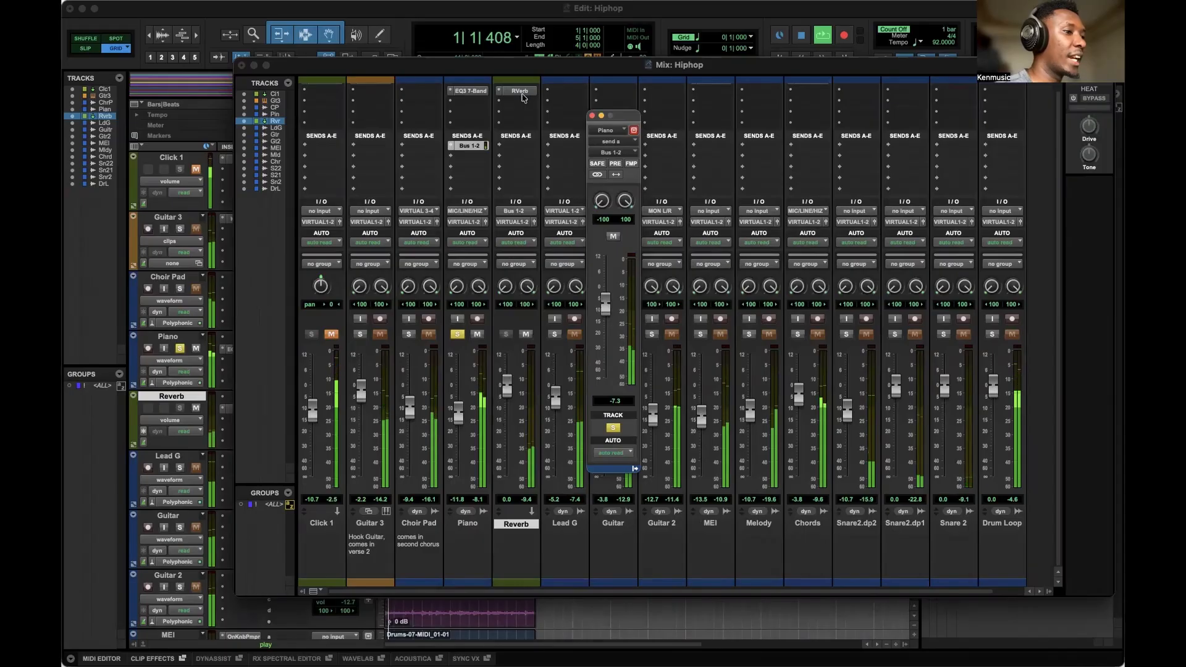
click(592, 116)
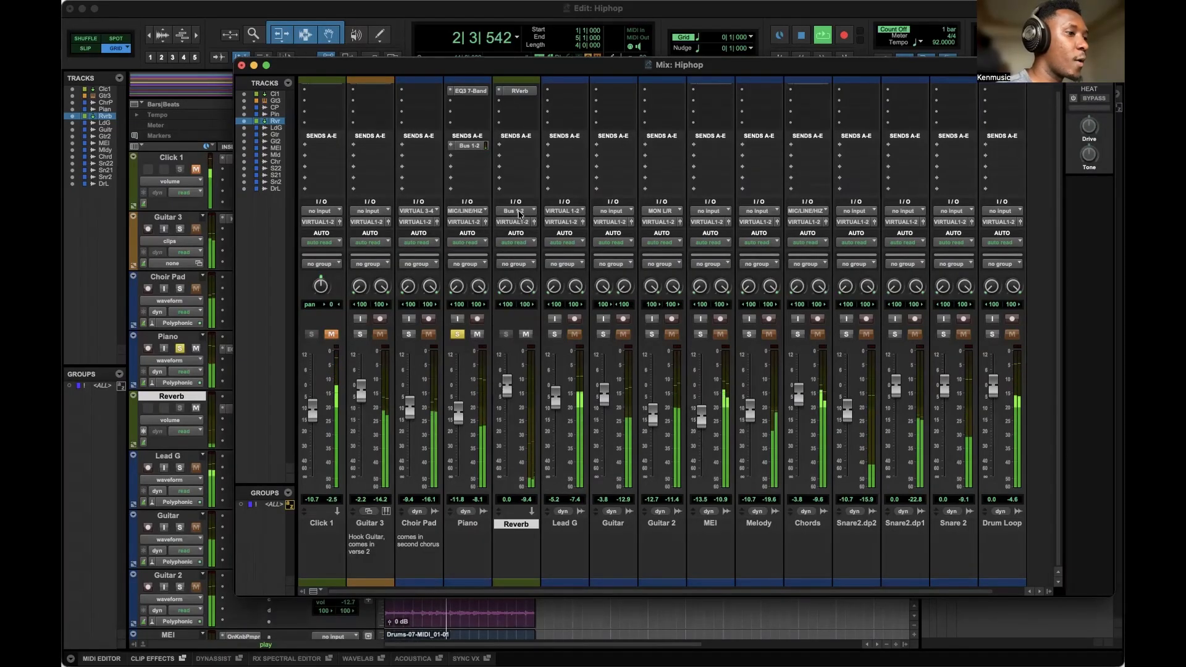
click(469, 146)
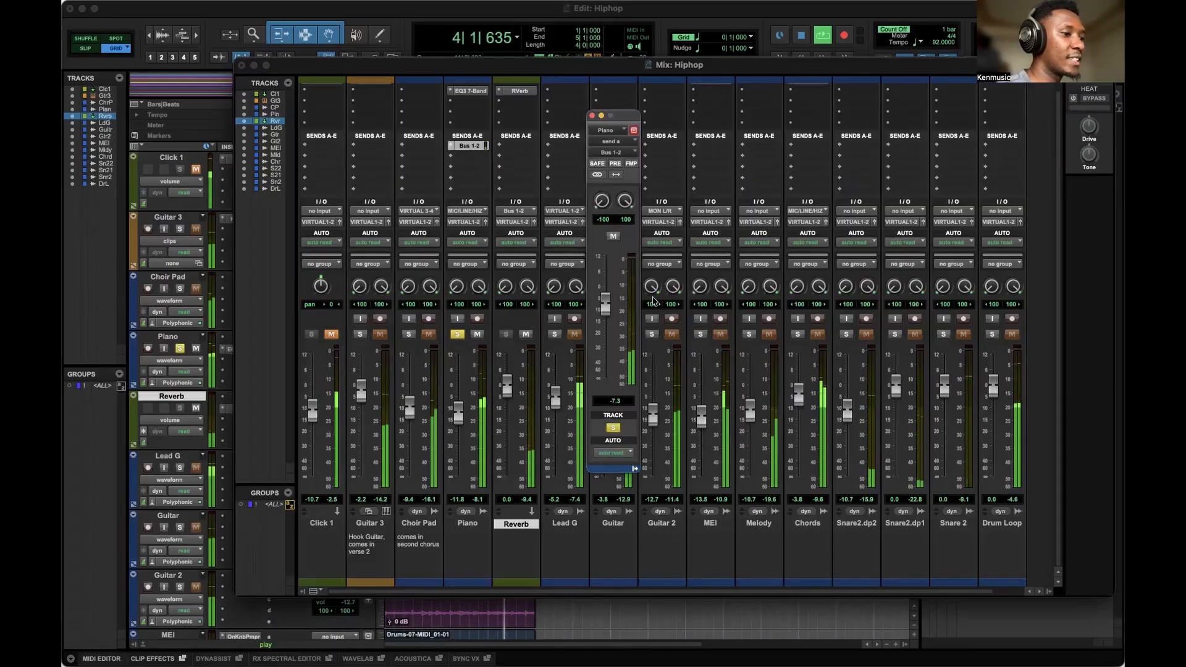
drag(604, 303, 605, 300)
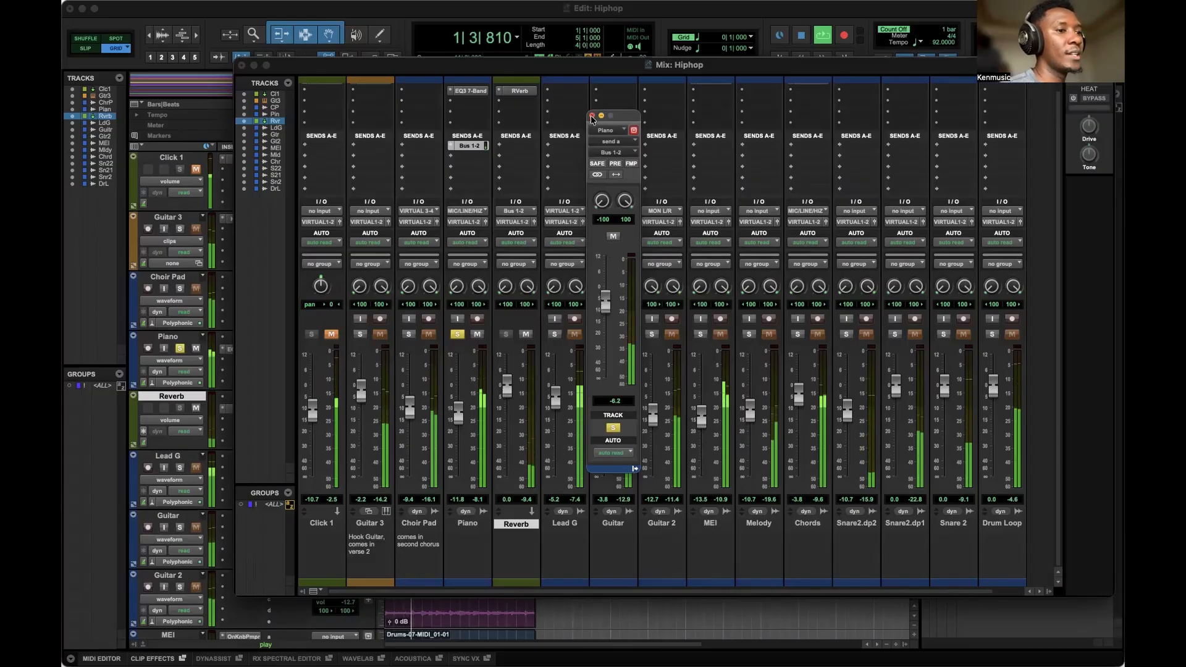
drag(607, 299, 609, 303)
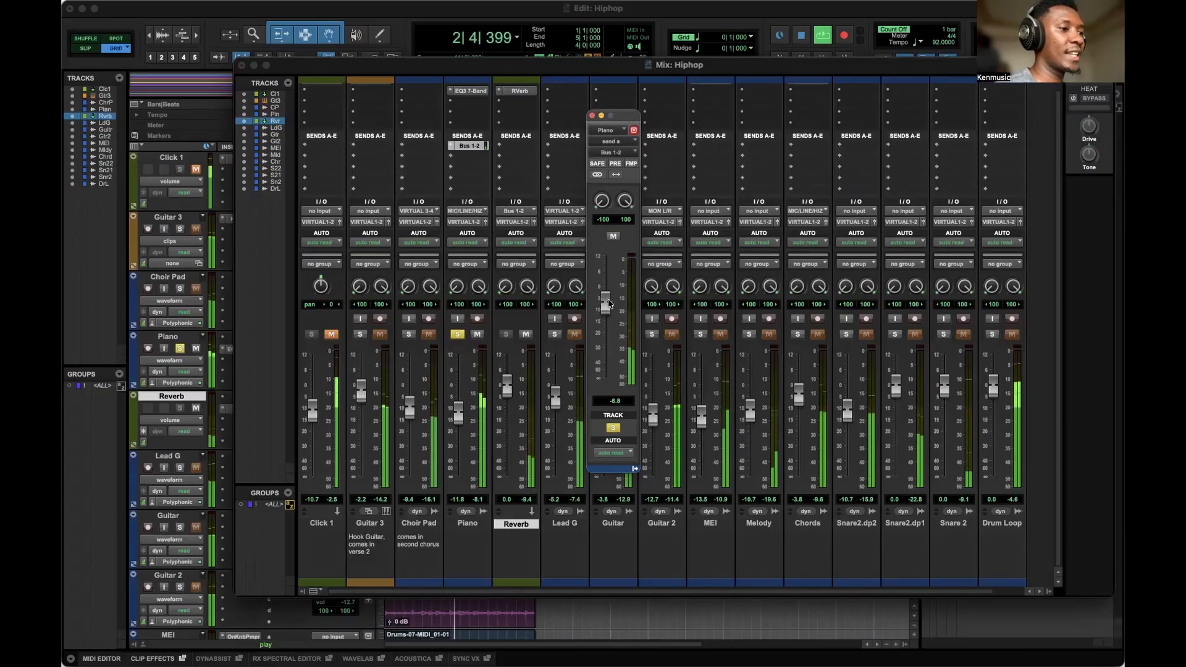
click(593, 116)
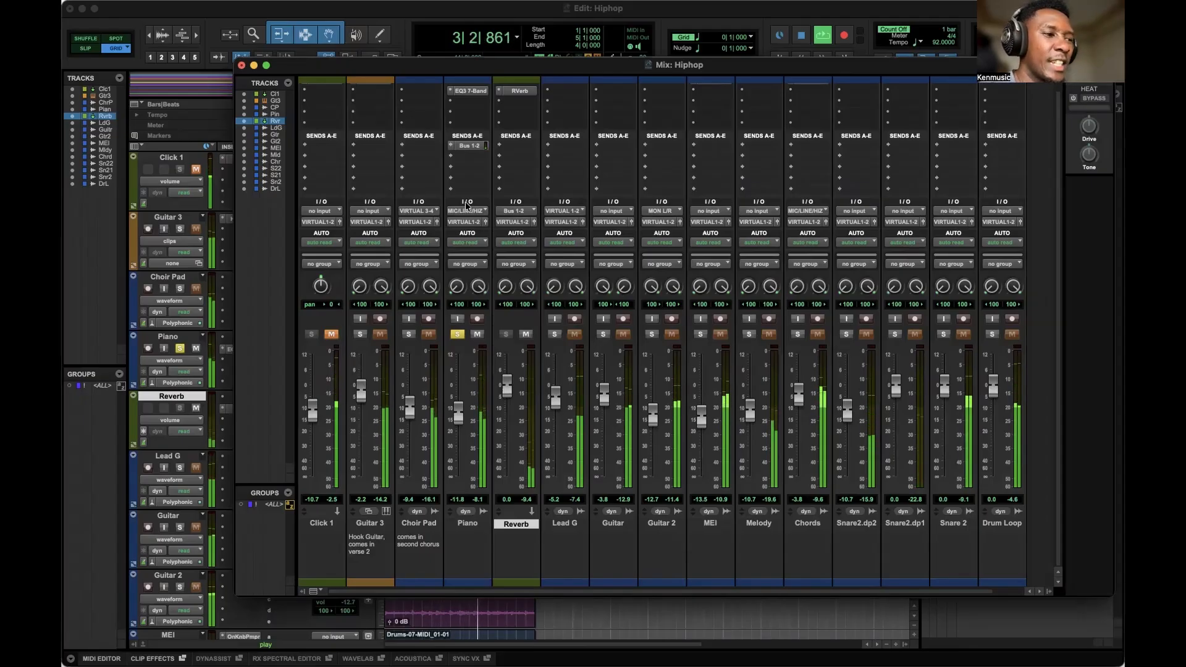
Deepen the Piano EQ's low-mid cut to about -8.9 dB around 225 Hz while auditioning playback.
click(474, 91)
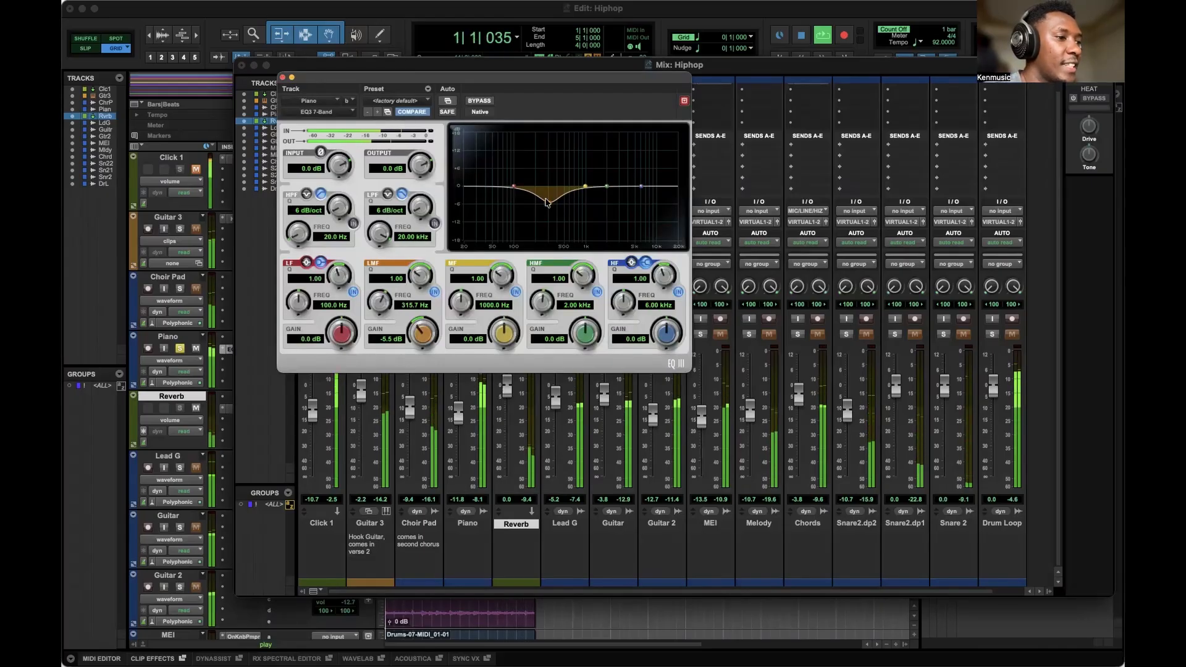
mouse_move(549, 202)
mouse_down()
mouse_move(550, 223)
mouse_move(541, 171)
mouse_move(538, 216)
mouse_up()
key(space)
key(space)
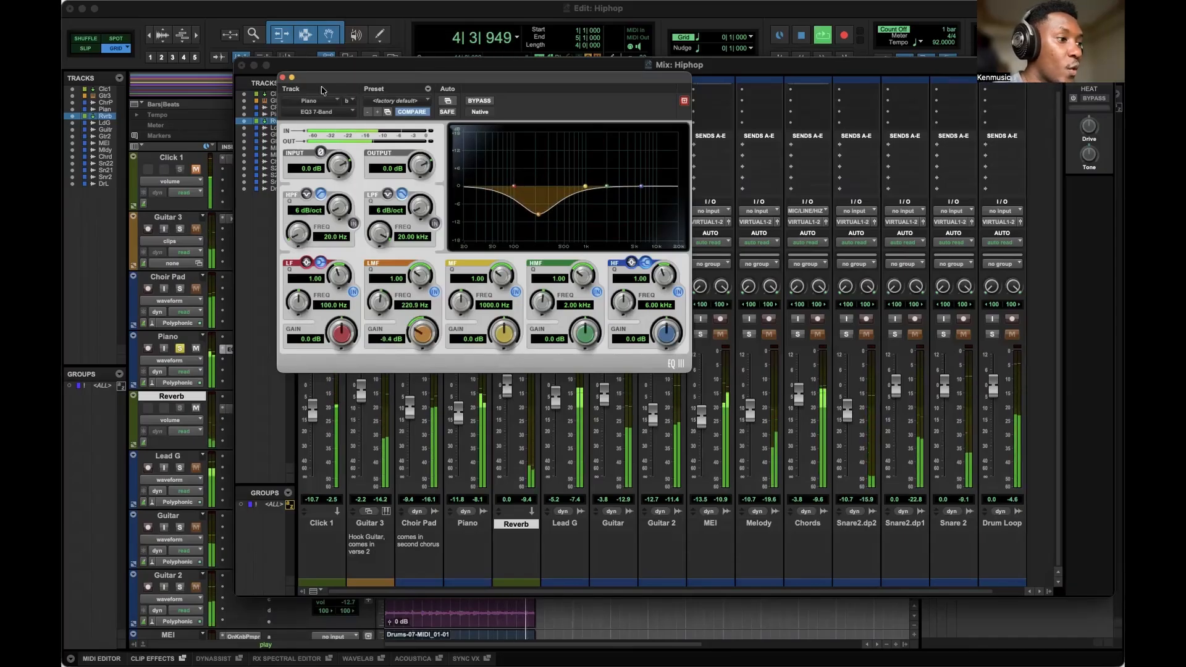
drag(538, 215, 539, 213)
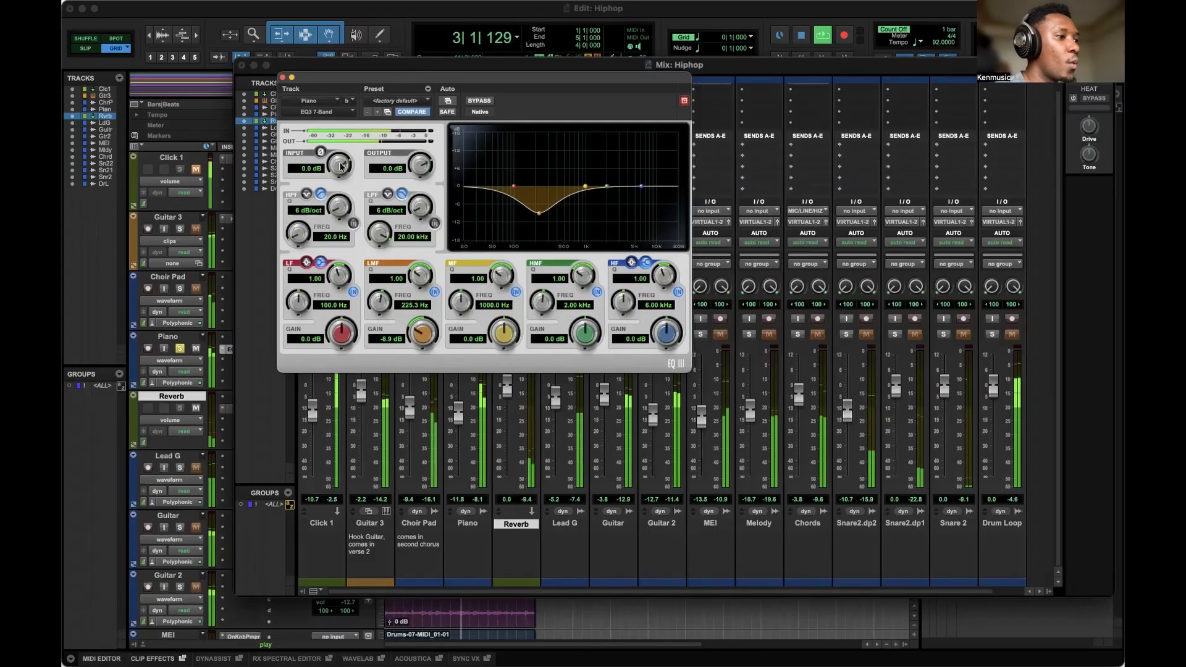
Set the EQ input to -1.8 dB and output to -1.2 dB, and ease the low-mid cut to -5.2 dB.
mouse_move(340, 179)
mouse_down()
mouse_move(345, 196)
mouse_move(343, 167)
mouse_move(342, 187)
mouse_up()
mouse_move(420, 165)
mouse_down()
mouse_move(421, 175)
mouse_move(421, 164)
mouse_up()
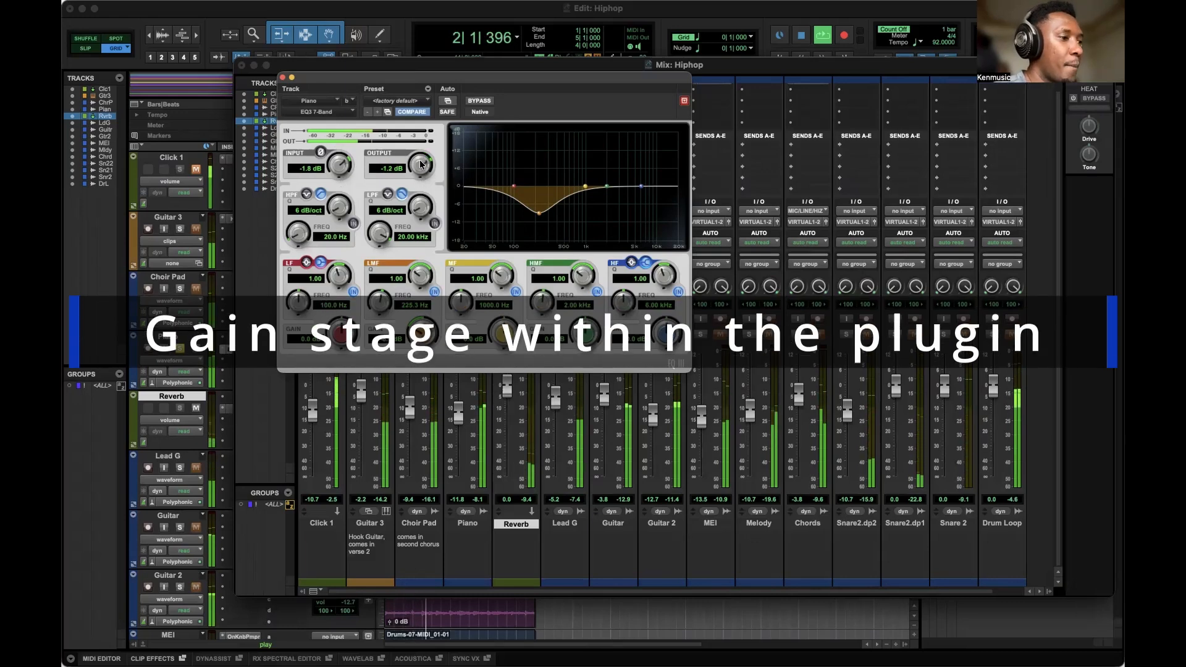
drag(539, 213, 539, 205)
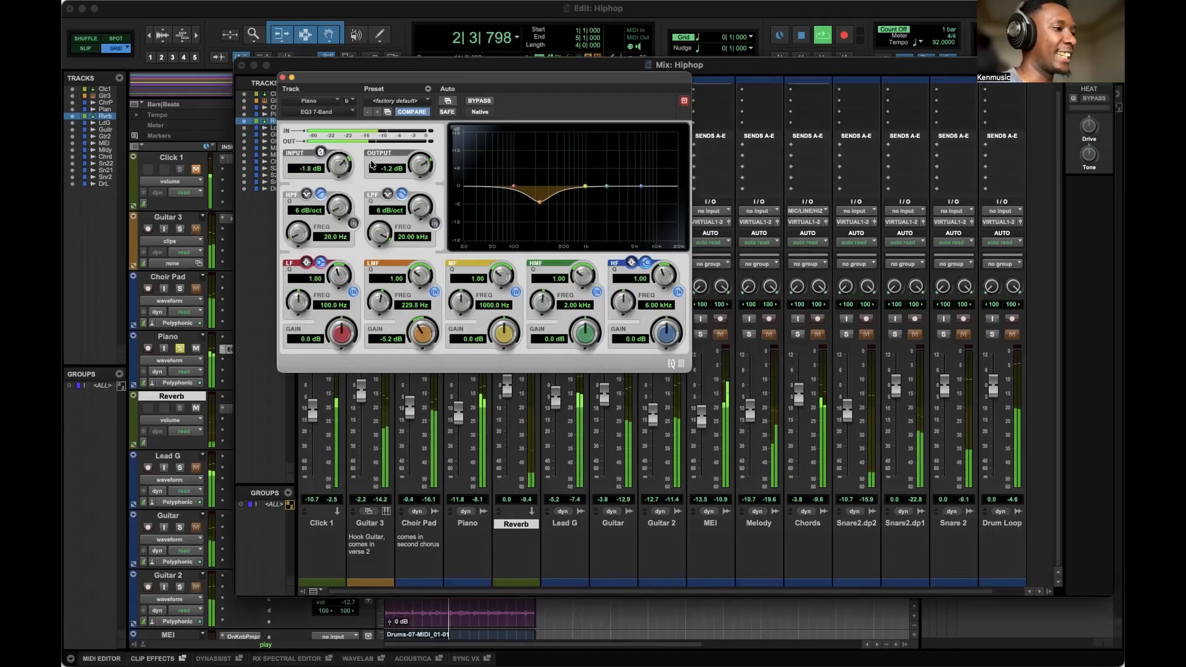
click(283, 77)
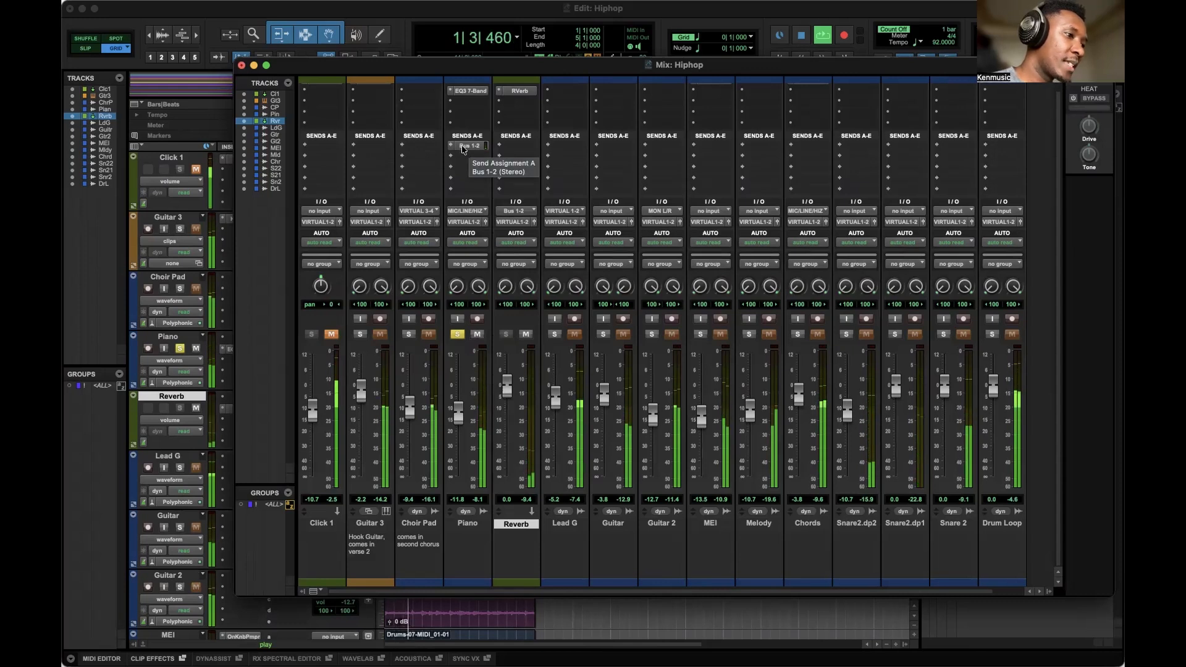
Raise the Piano volume fader to about -8.9 dB and set the Piano send level to -5.4 dB, then play.
click(465, 146)
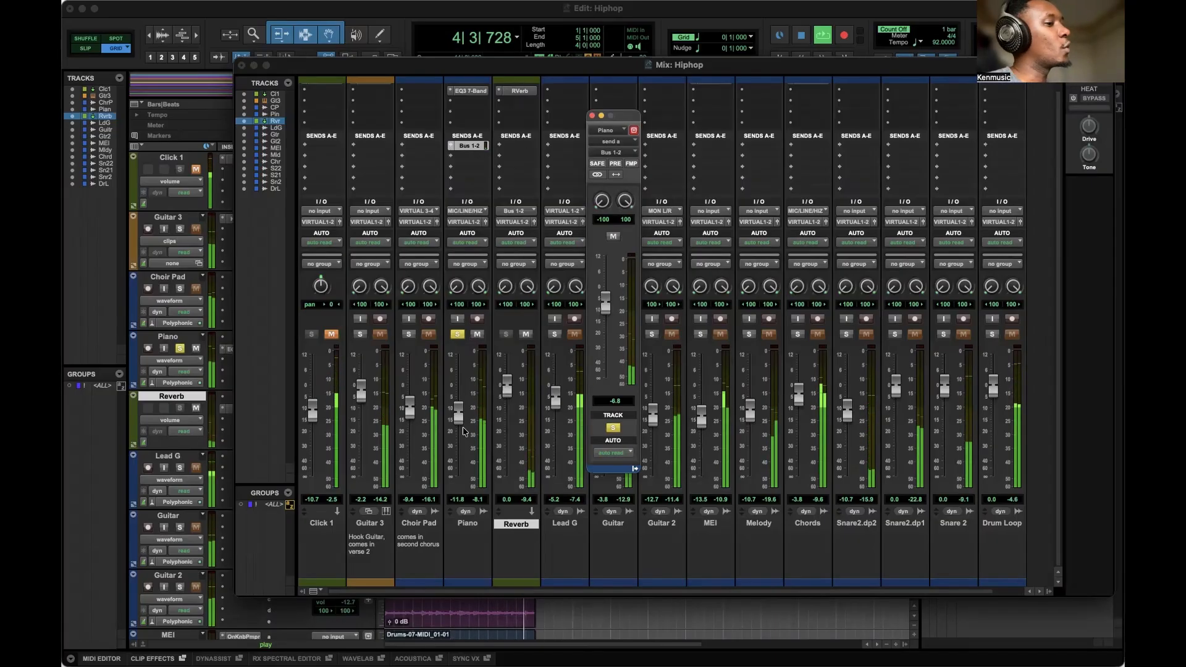
drag(459, 419, 458, 413)
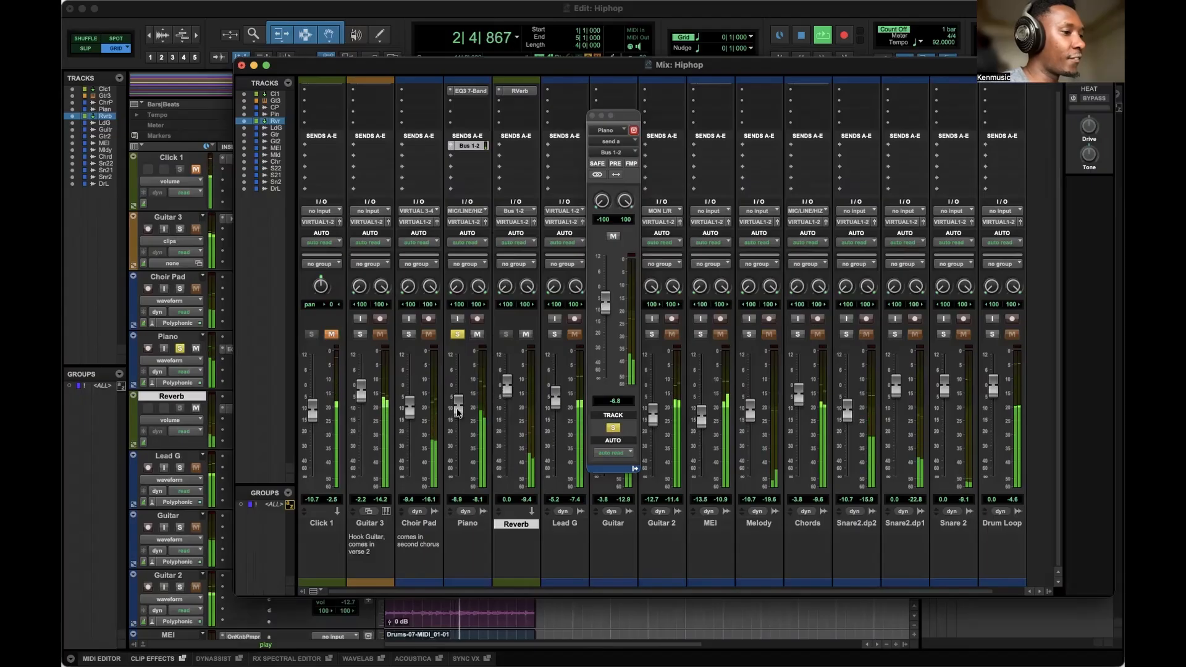
drag(605, 303, 605, 353)
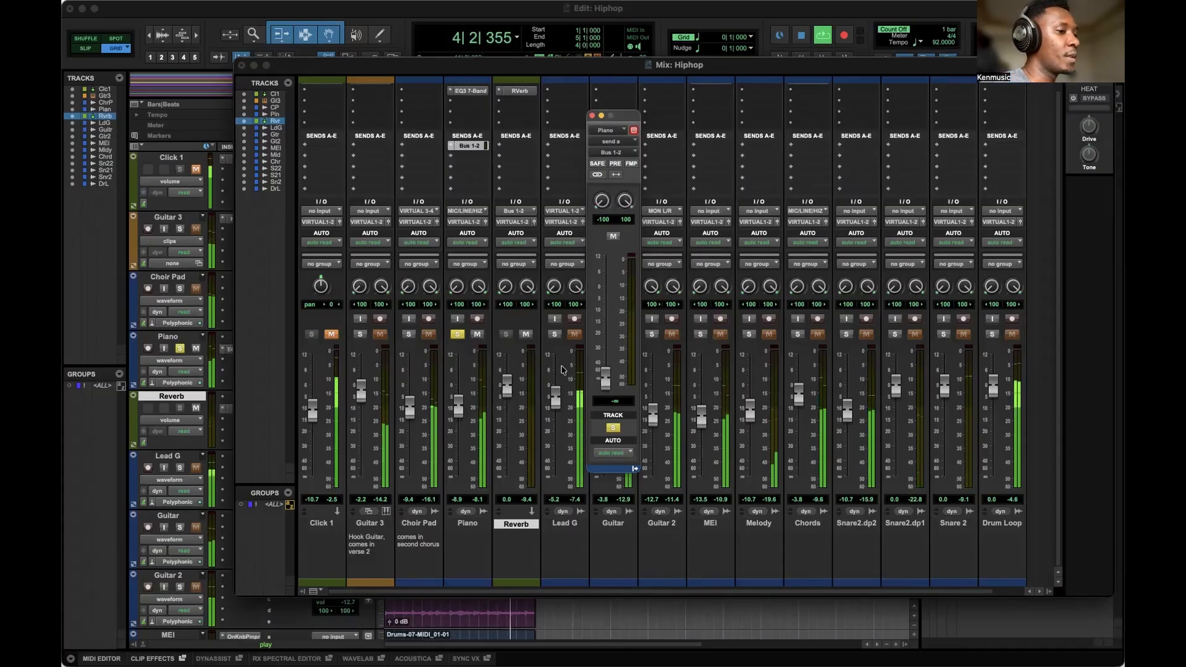
drag(606, 378, 604, 297)
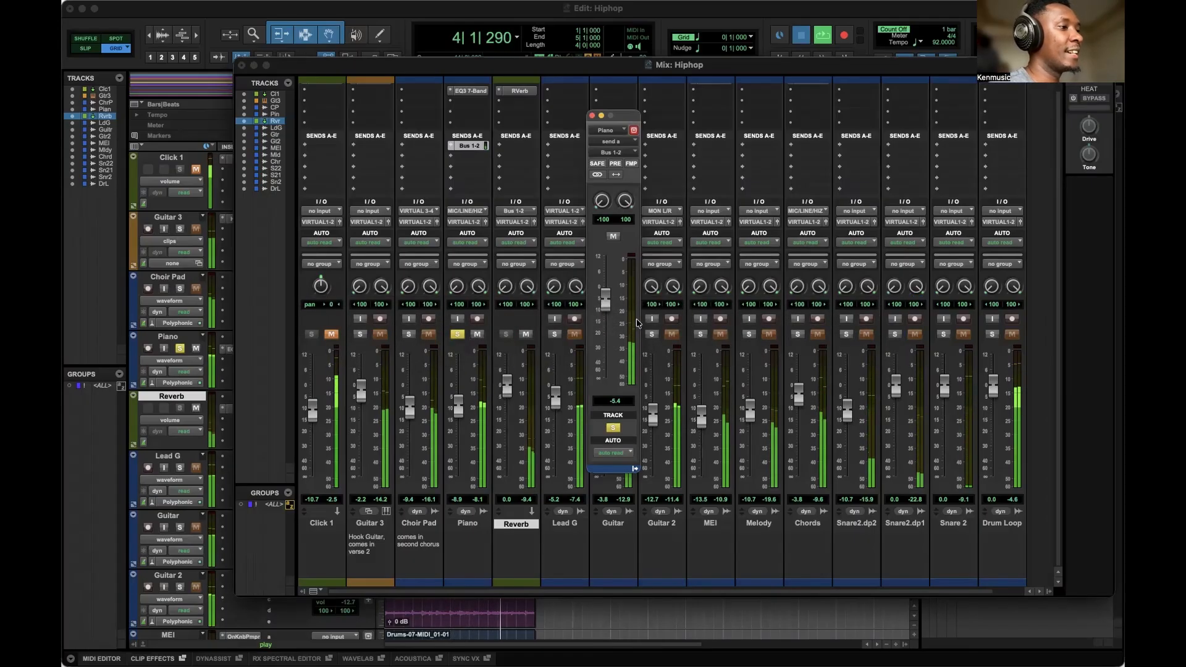
key(space)
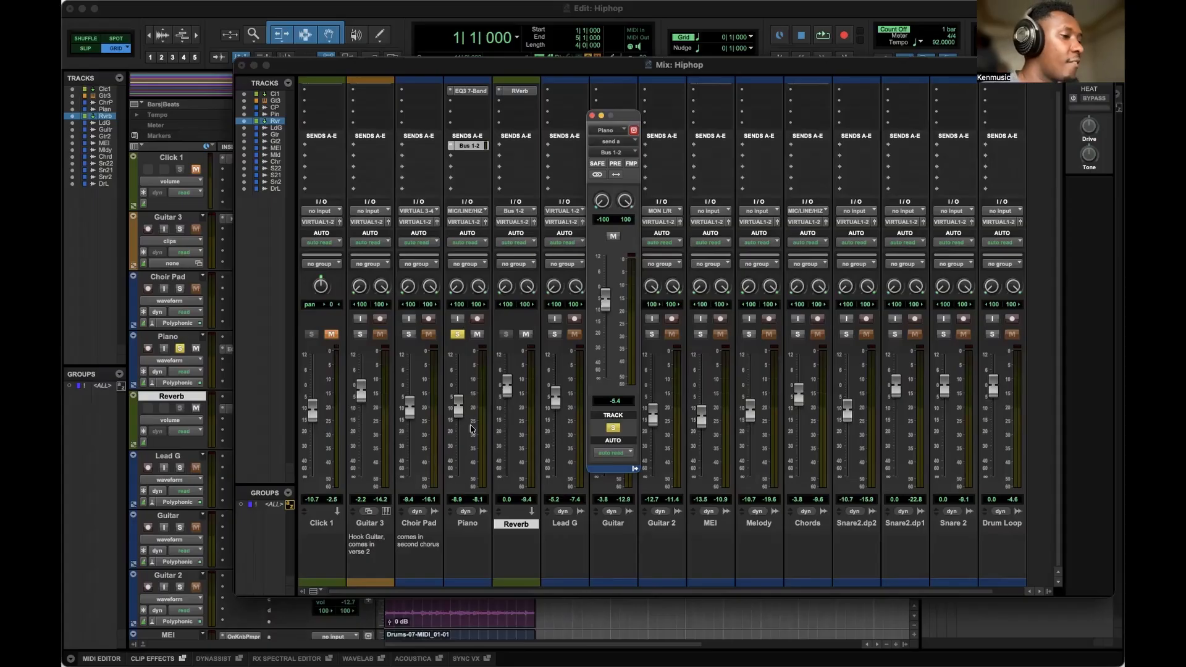
Solo the Choir Pad and Guitar 3 tracks and audition playback.
click(408, 334)
click(361, 334)
key(space)
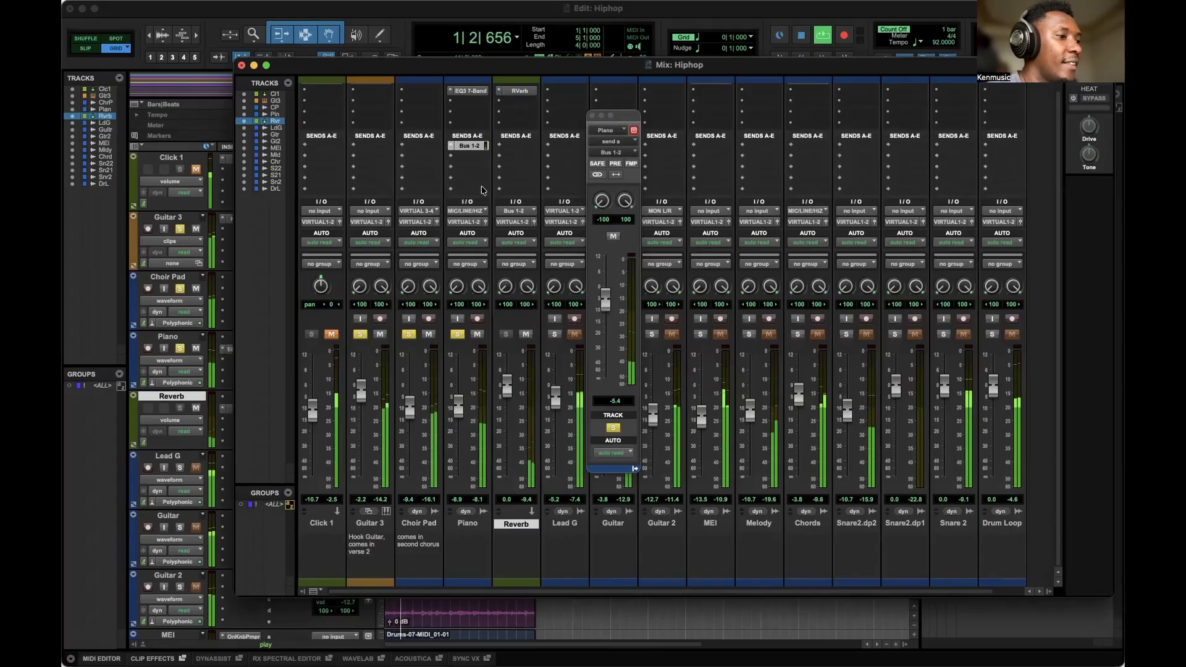
key(space)
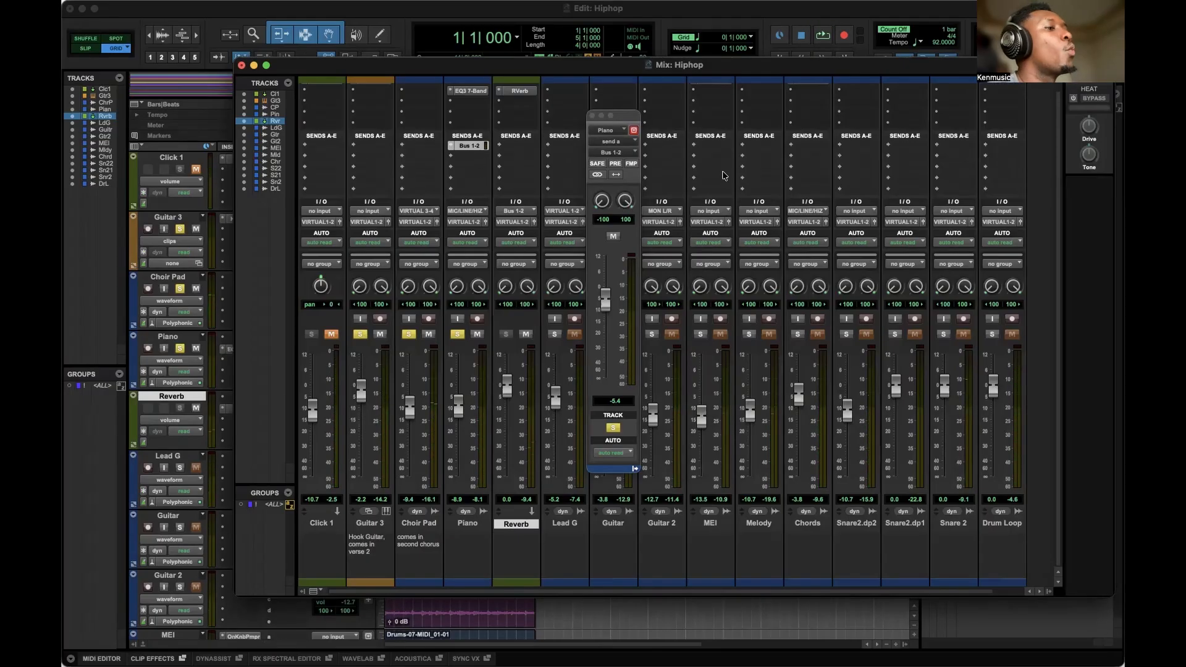
Copy the Bus 1-2 send to the Guitar 3, Choir Pad and Lead G tracks.
drag(471, 146, 381, 147)
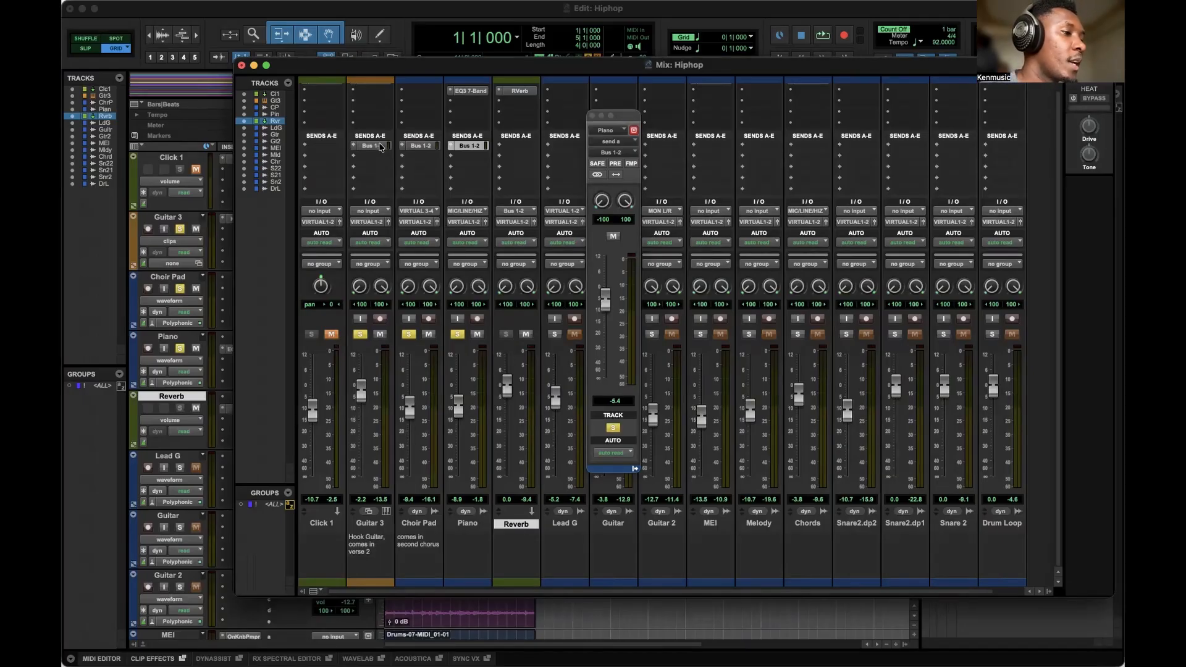
drag(381, 147, 555, 147)
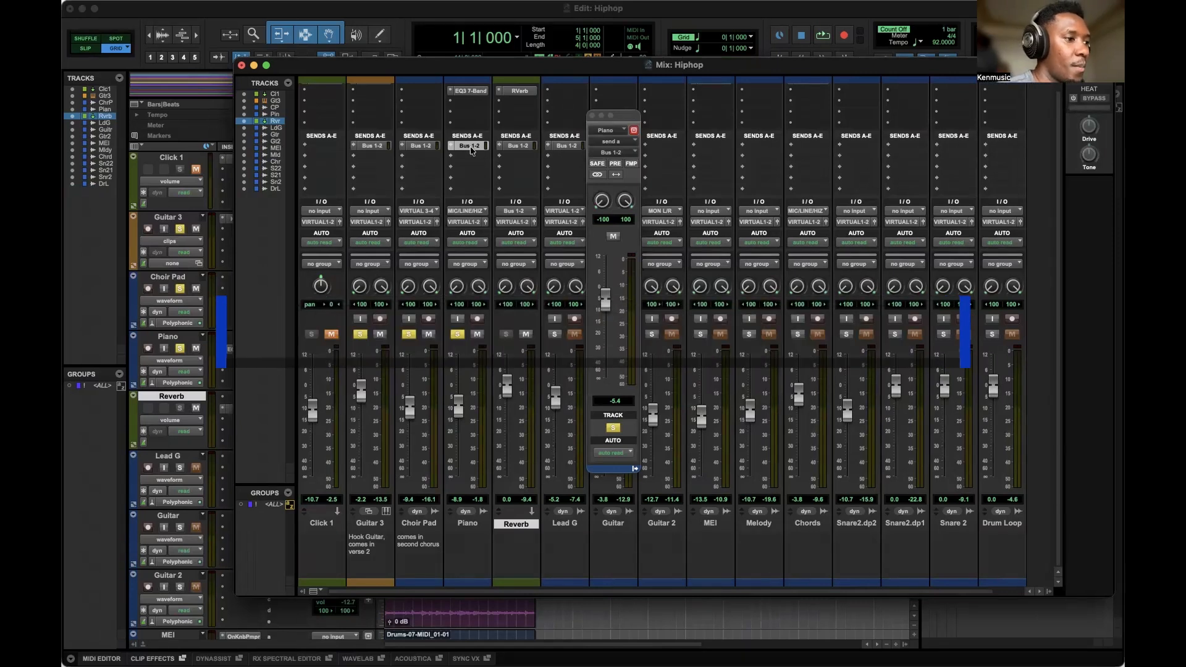
Toggle mute on the Piano send to Bus 1-2 while auditioning playback, then close the send window.
right_click(472, 149)
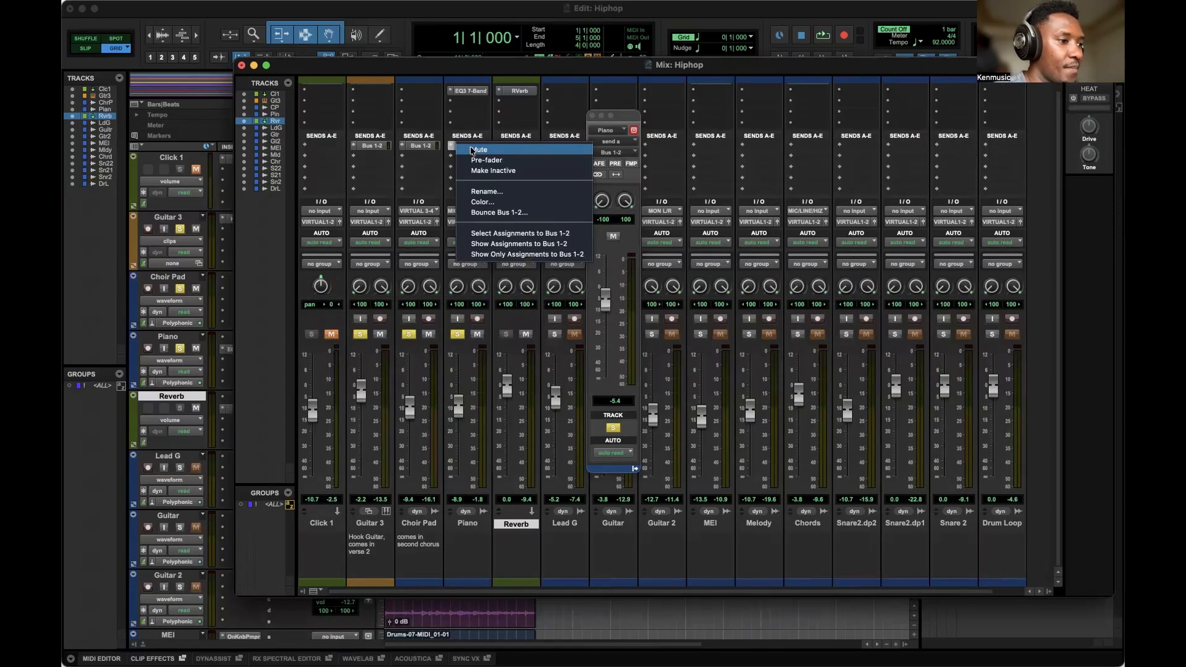
click(474, 150)
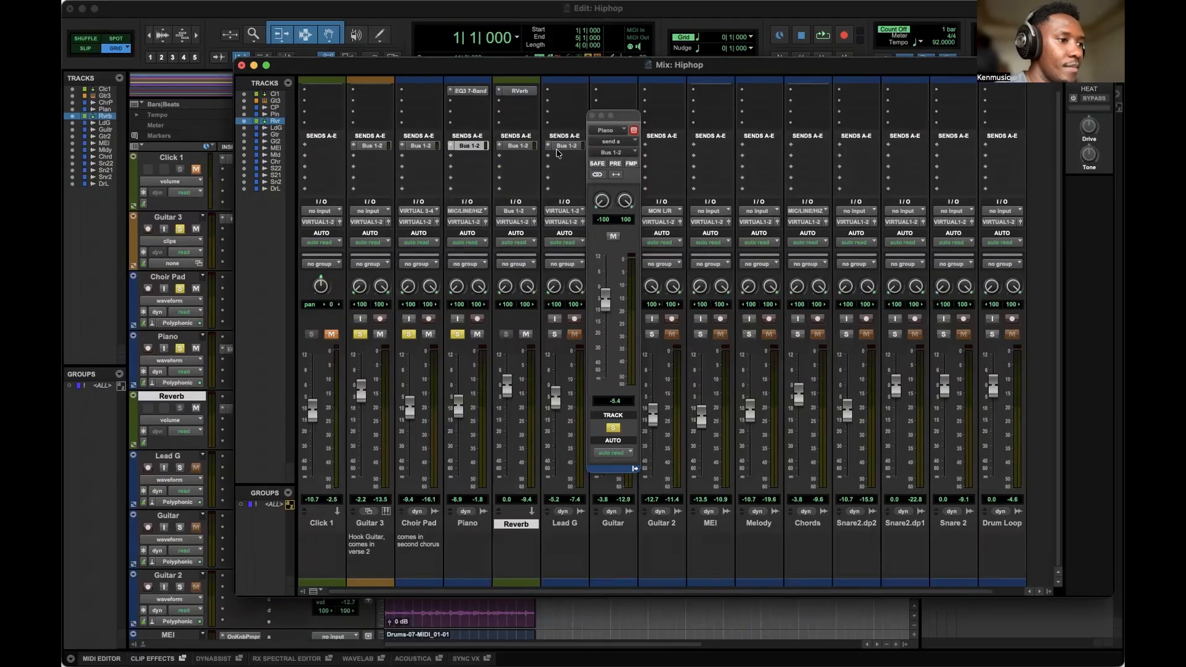
key(space)
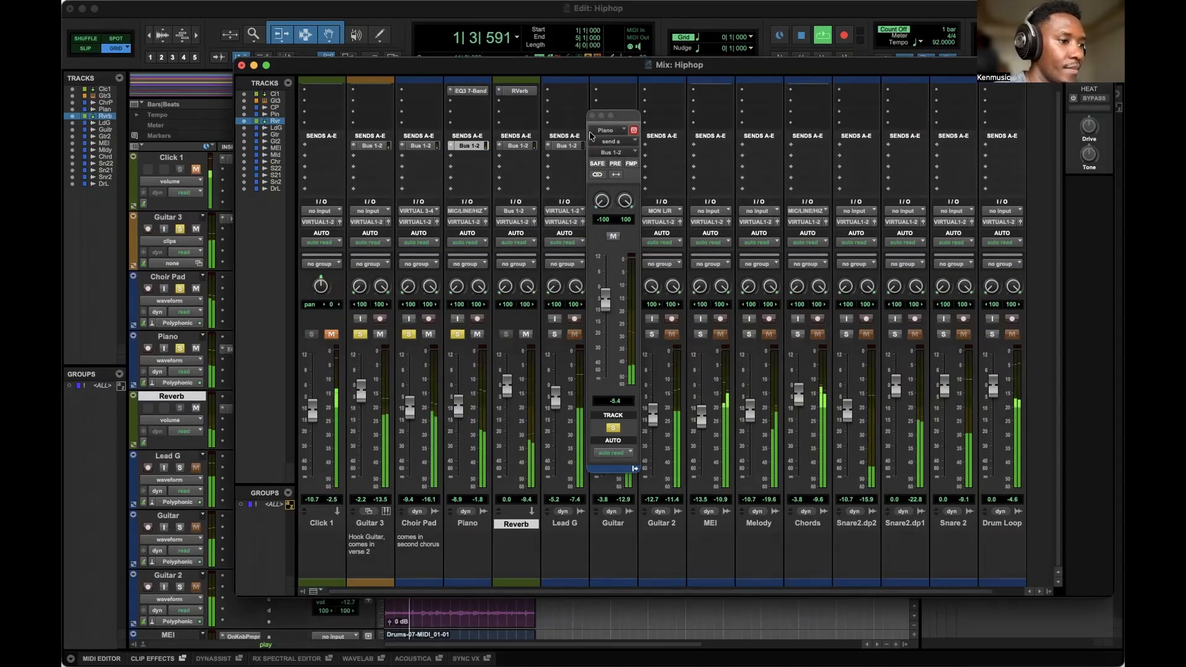
click(613, 237)
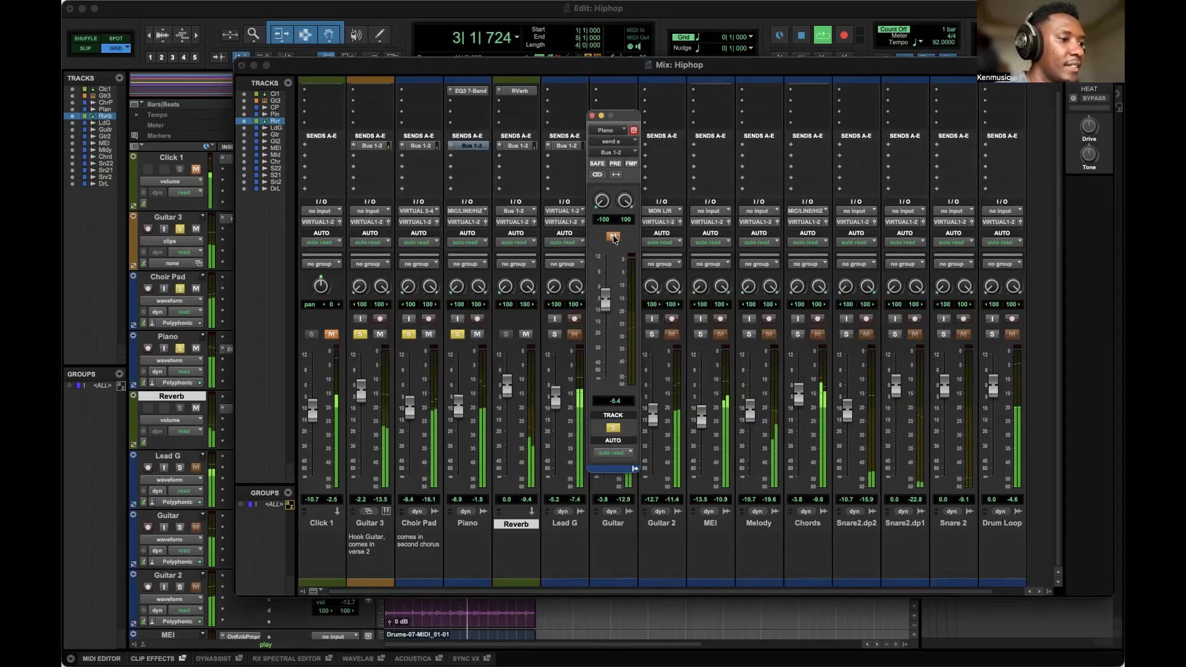
key(space)
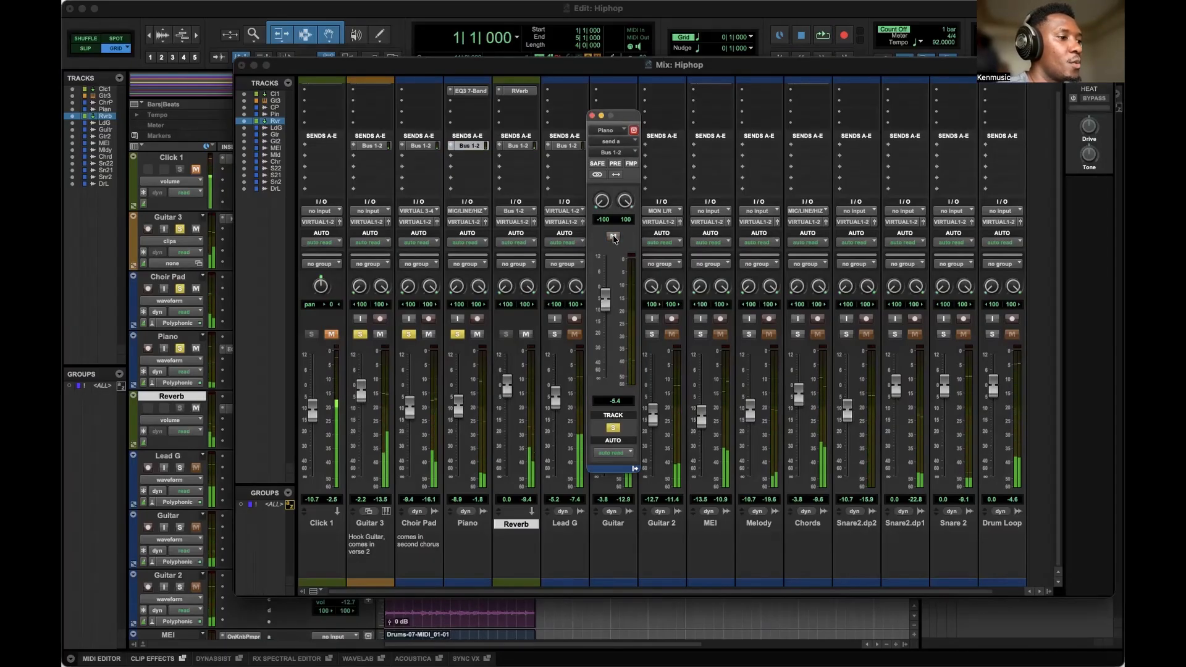
key(space)
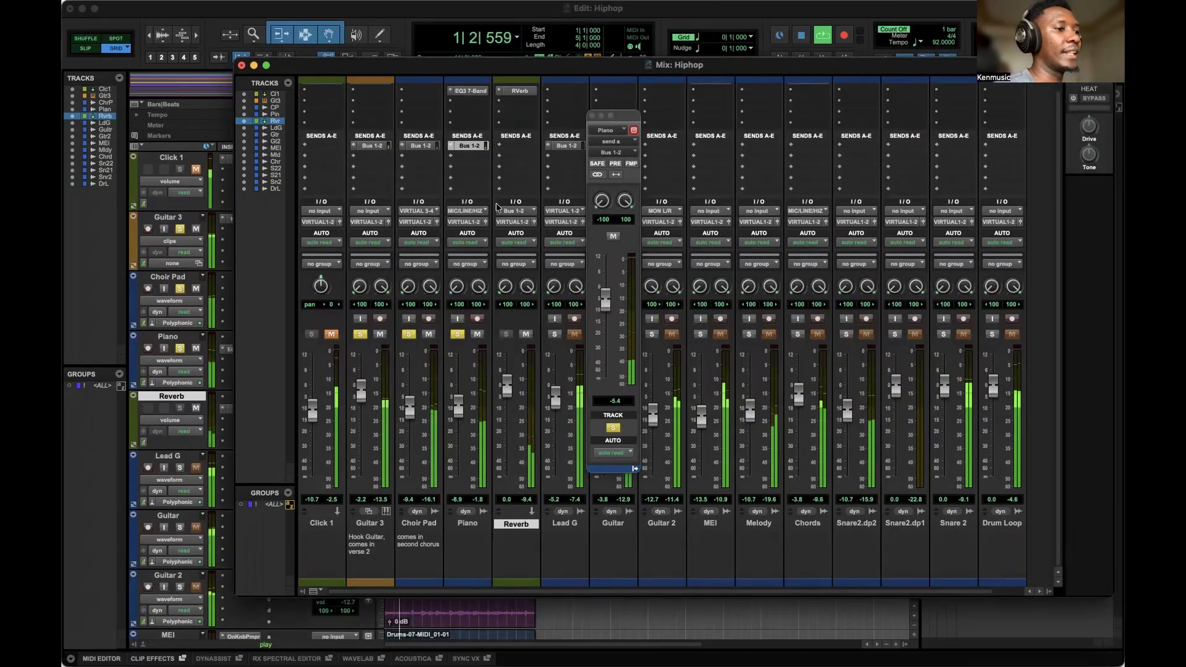
click(592, 117)
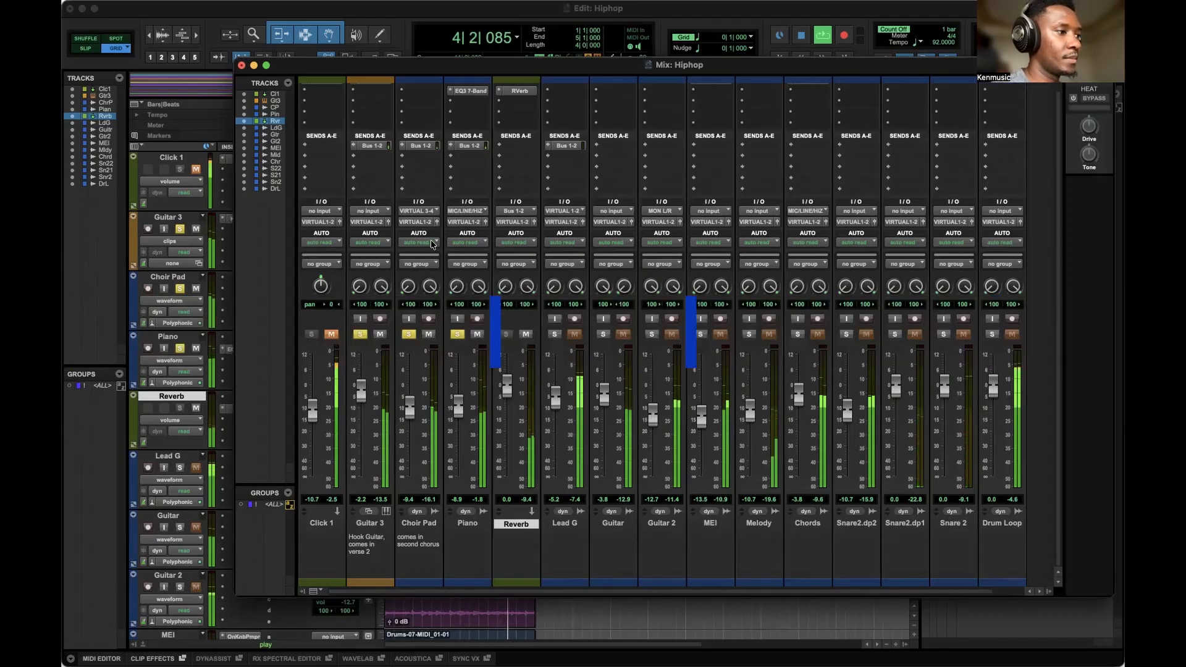
Solo the Reverb aux track alongside Guitar 3, Choir Pad and Piano, and restart playback.
key(space)
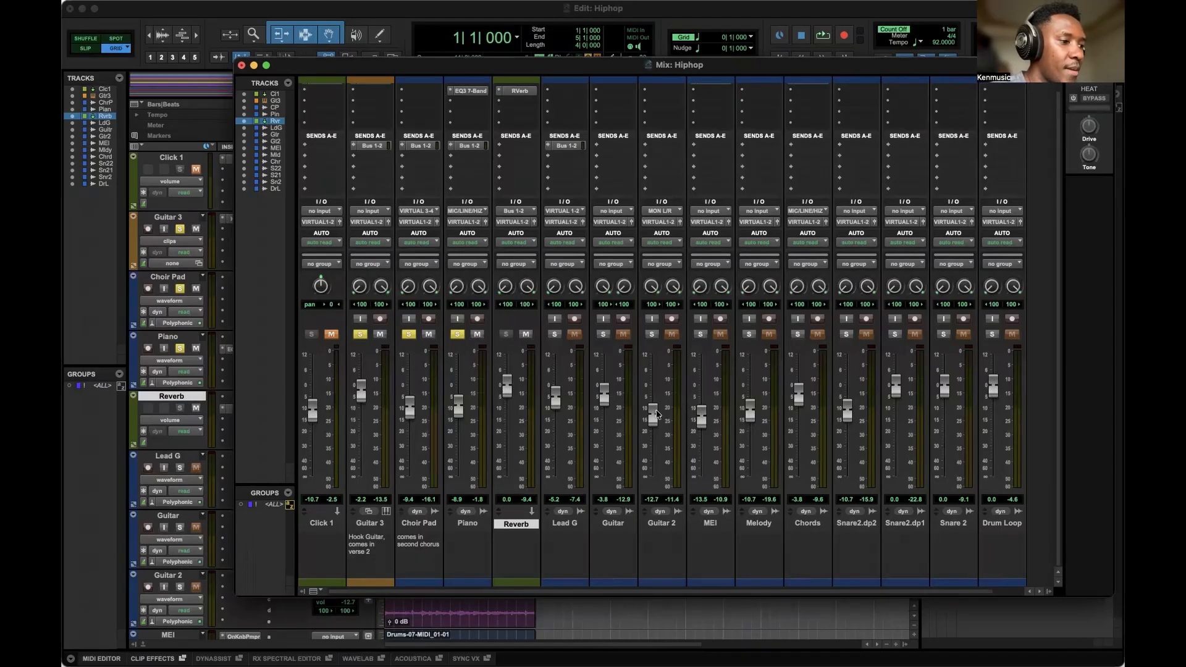
click(460, 335)
click(408, 335)
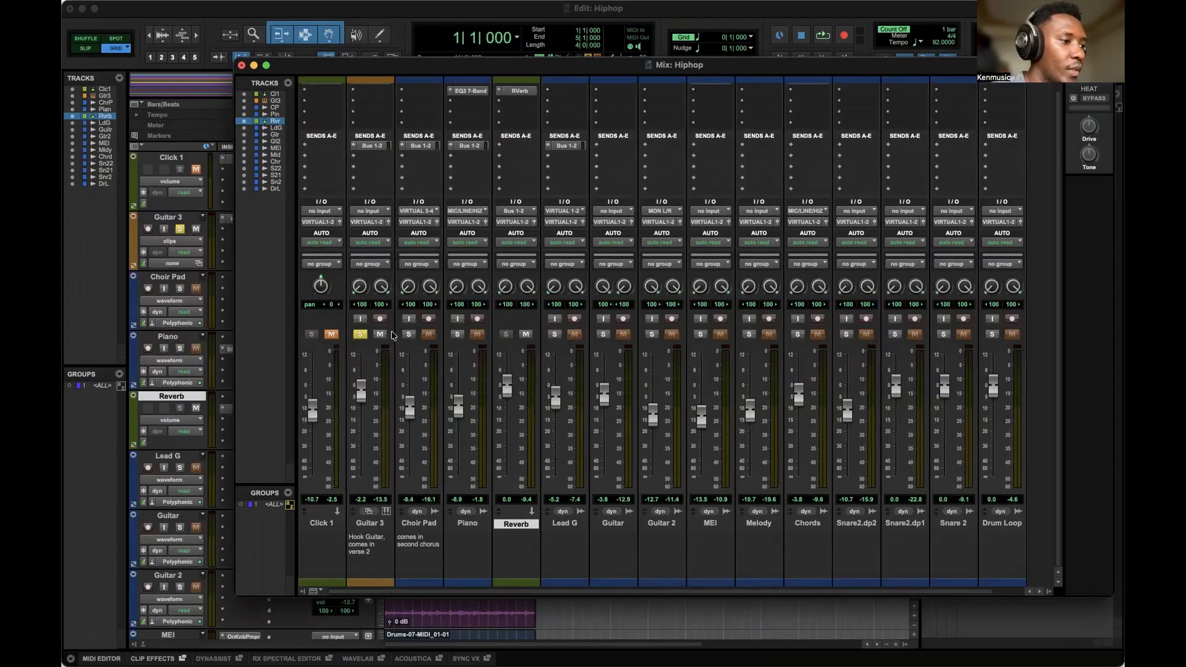
click(408, 335)
click(458, 334)
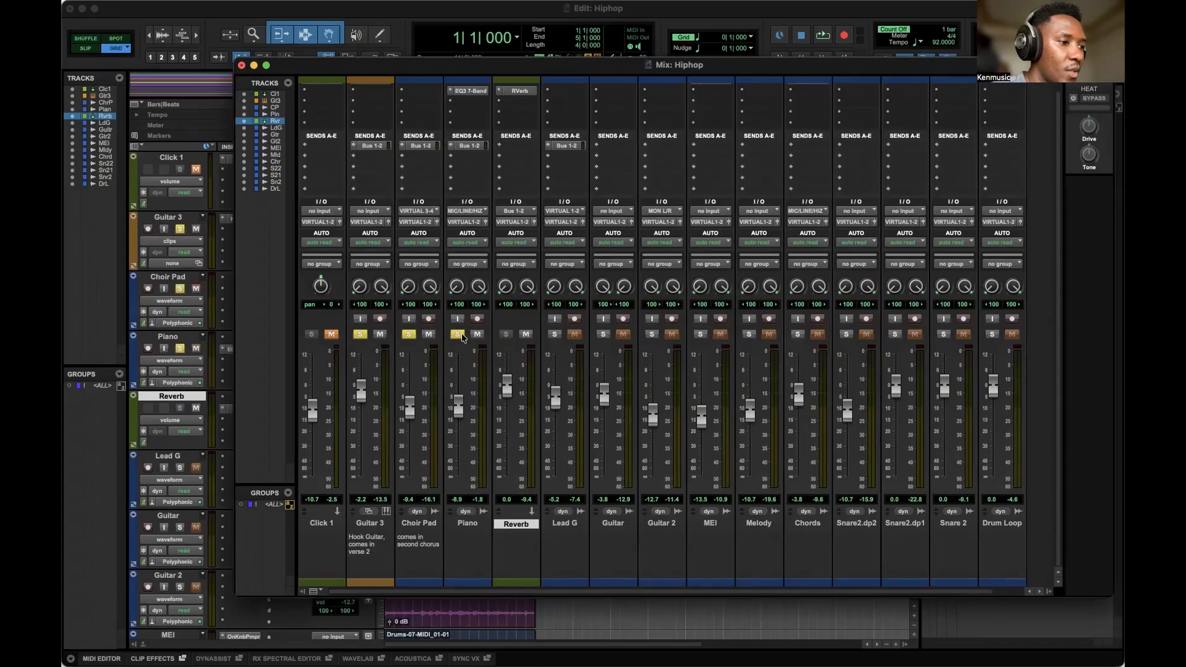
click(506, 334)
key(space)
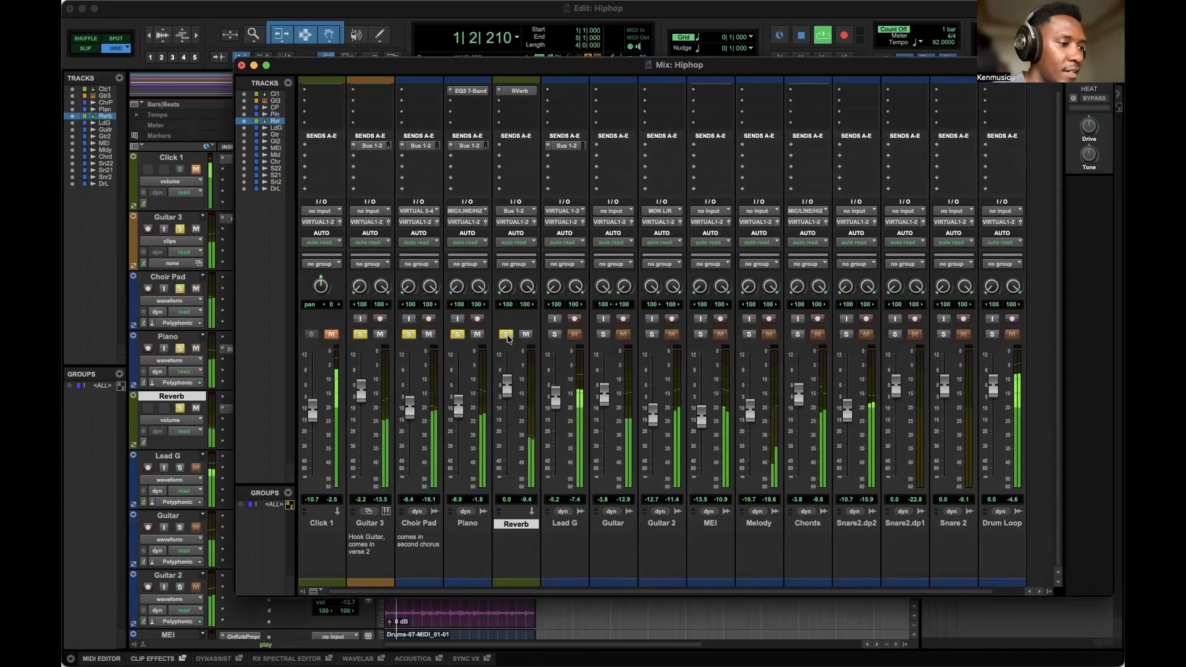
Unsolo Piano and Choir Pad, and solo the Lead G and Guitar tracks during playback.
click(457, 334)
click(408, 335)
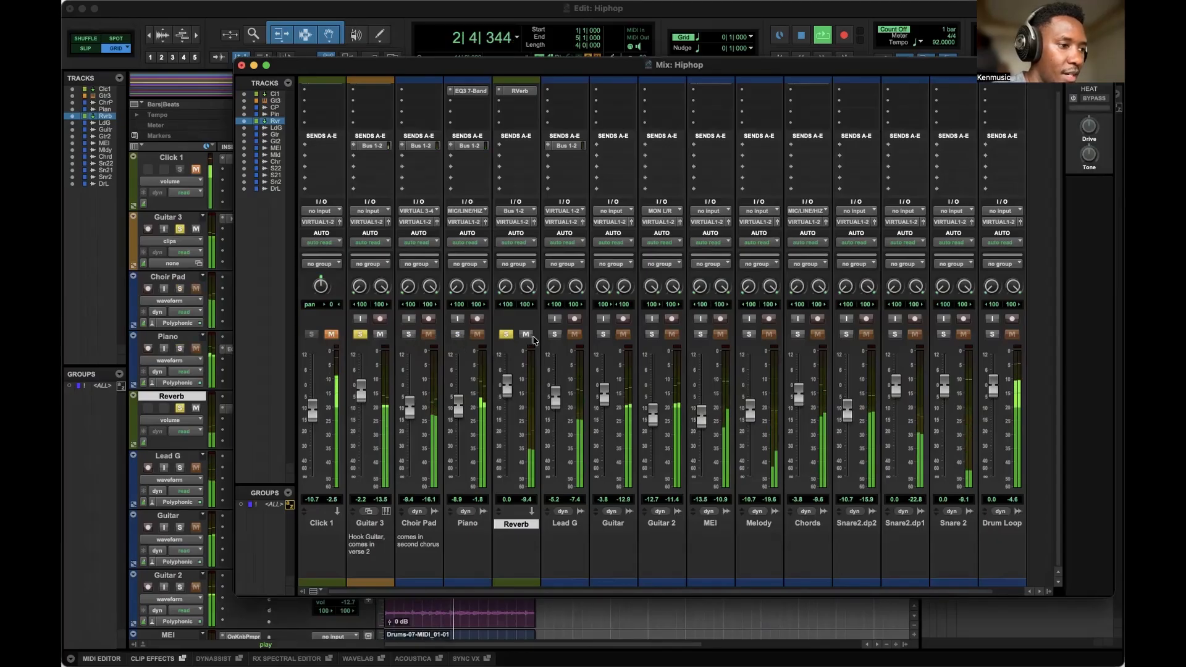
click(555, 334)
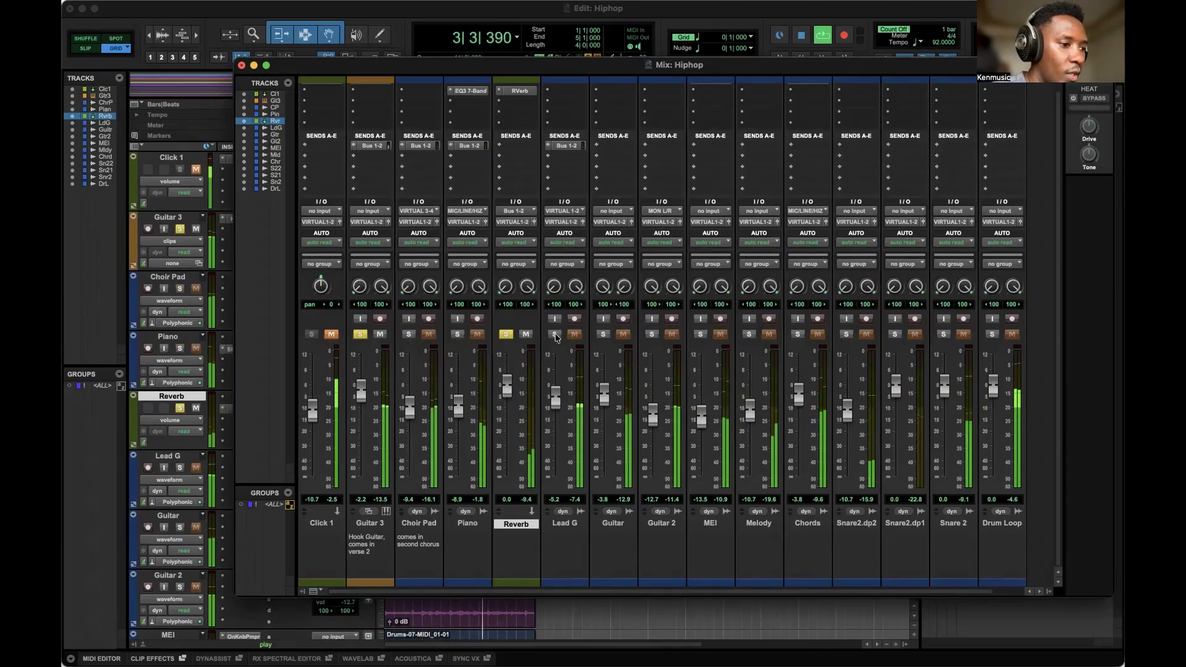
click(603, 334)
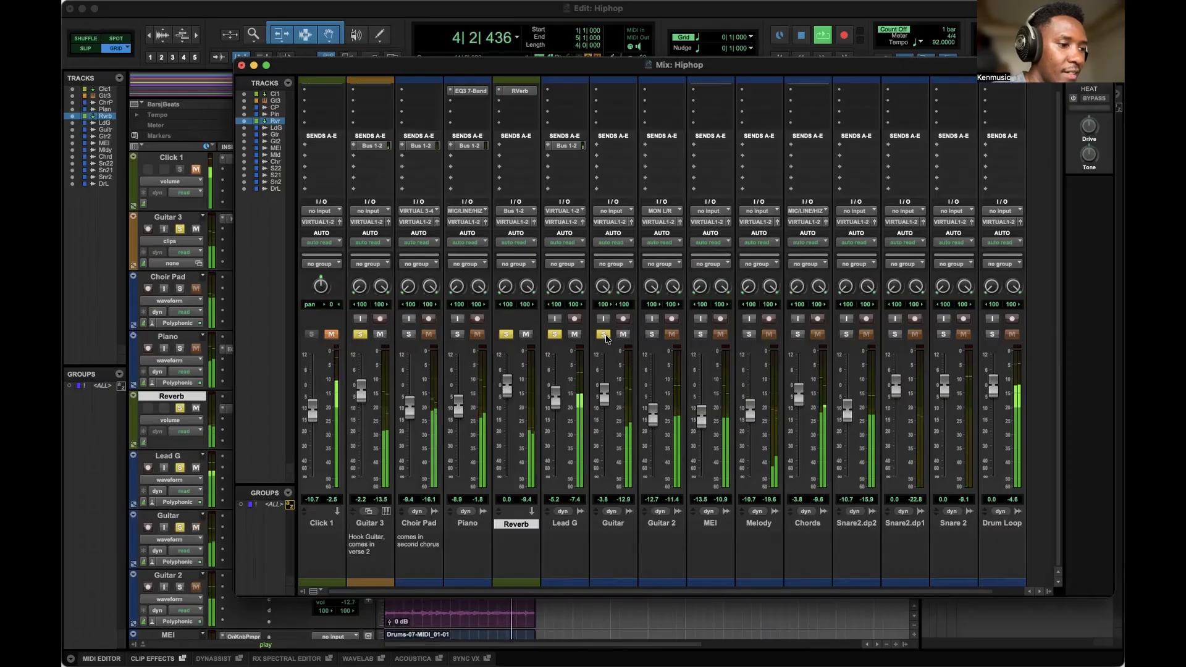
Move the Guitar 3 channel strip to sit right after the Reverb track and stop playback.
click(377, 524)
drag(377, 524, 530, 522)
key(space)
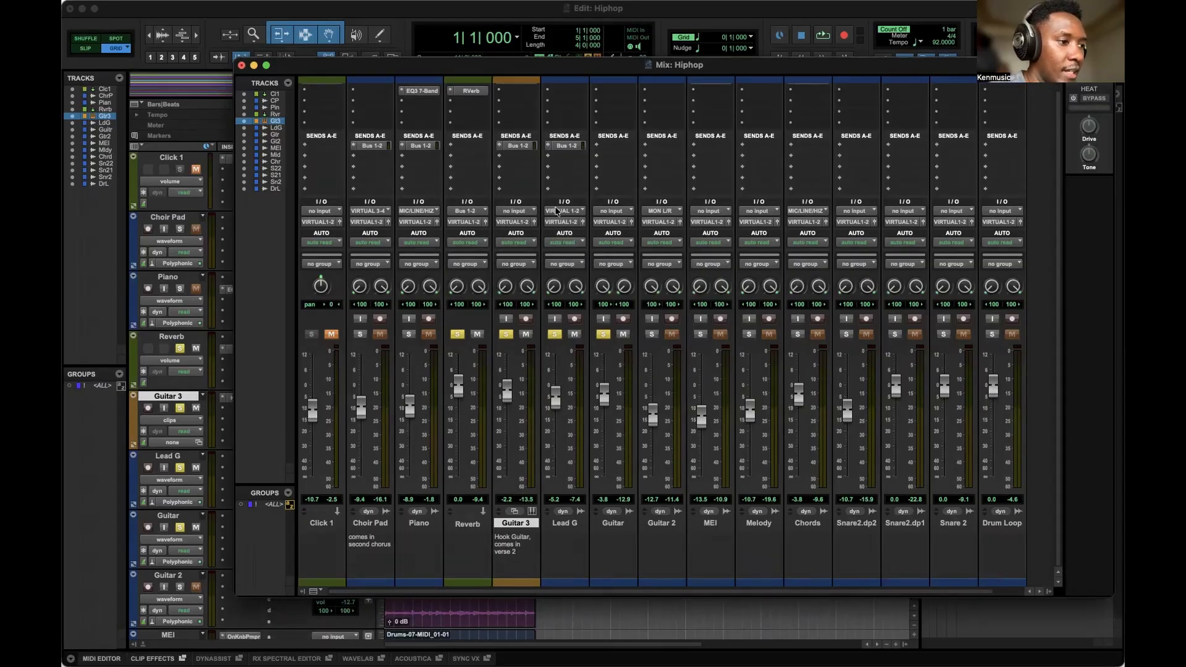
Route the Guitar 3 track's output to Bus 3-4.
click(522, 224)
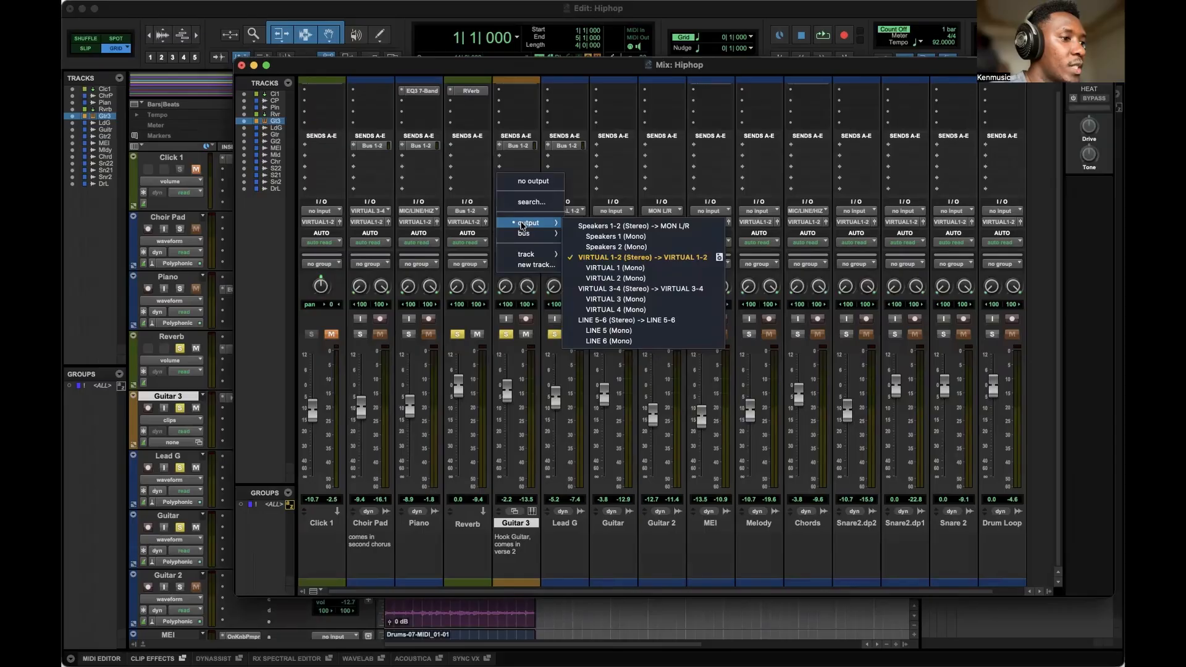
mouse_move(523, 232)
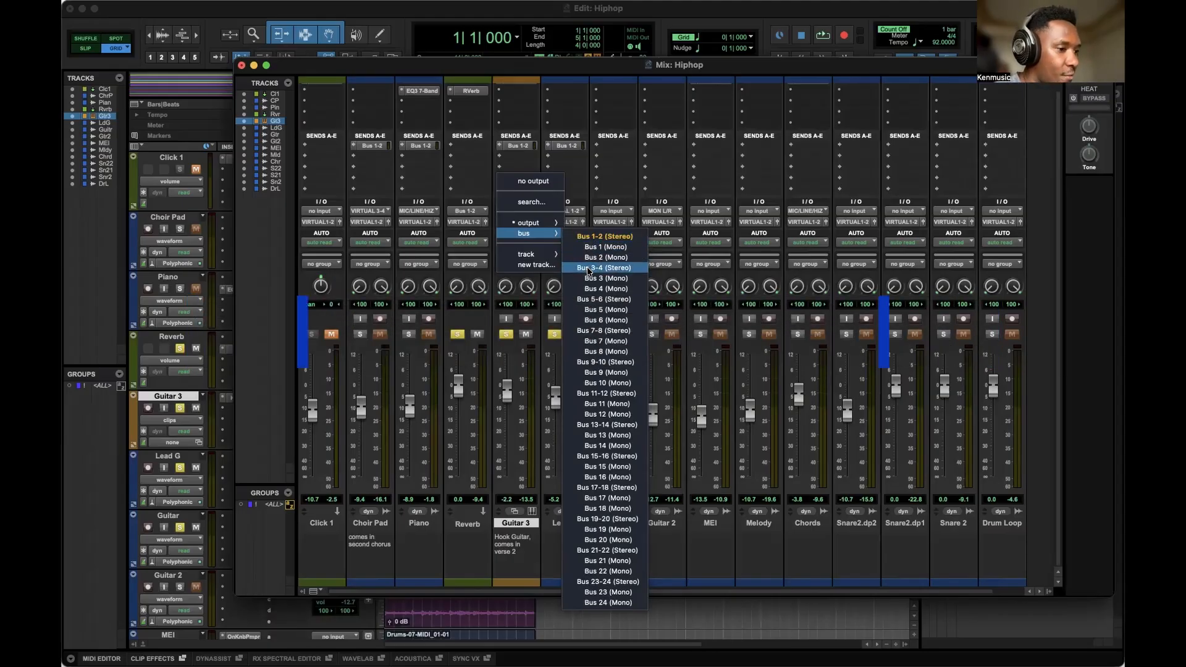
key(Escape)
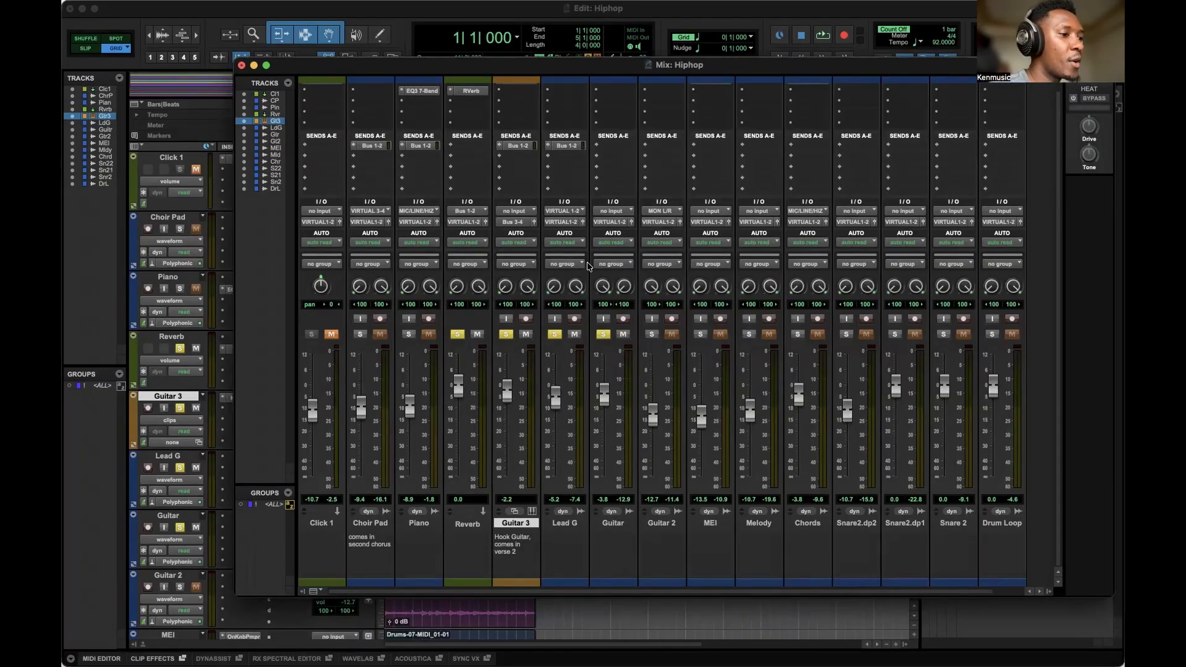
Create one stereo Aux Input track named Guitars, then briefly audition playback.
key(shift+super+n)
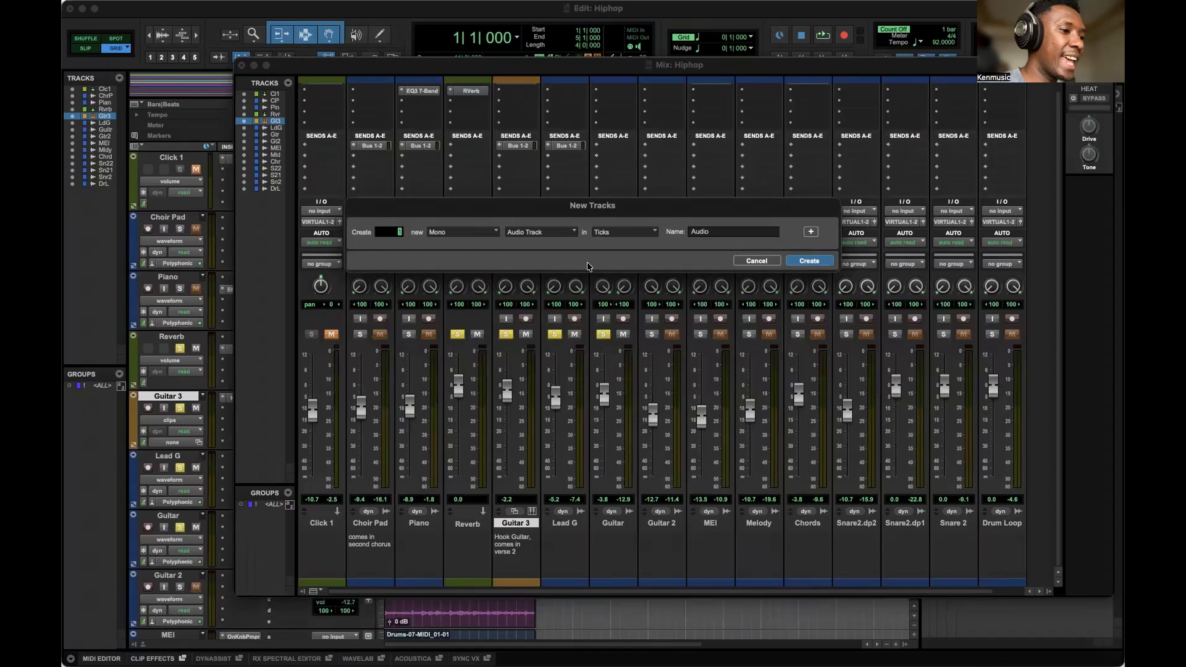
click(439, 236)
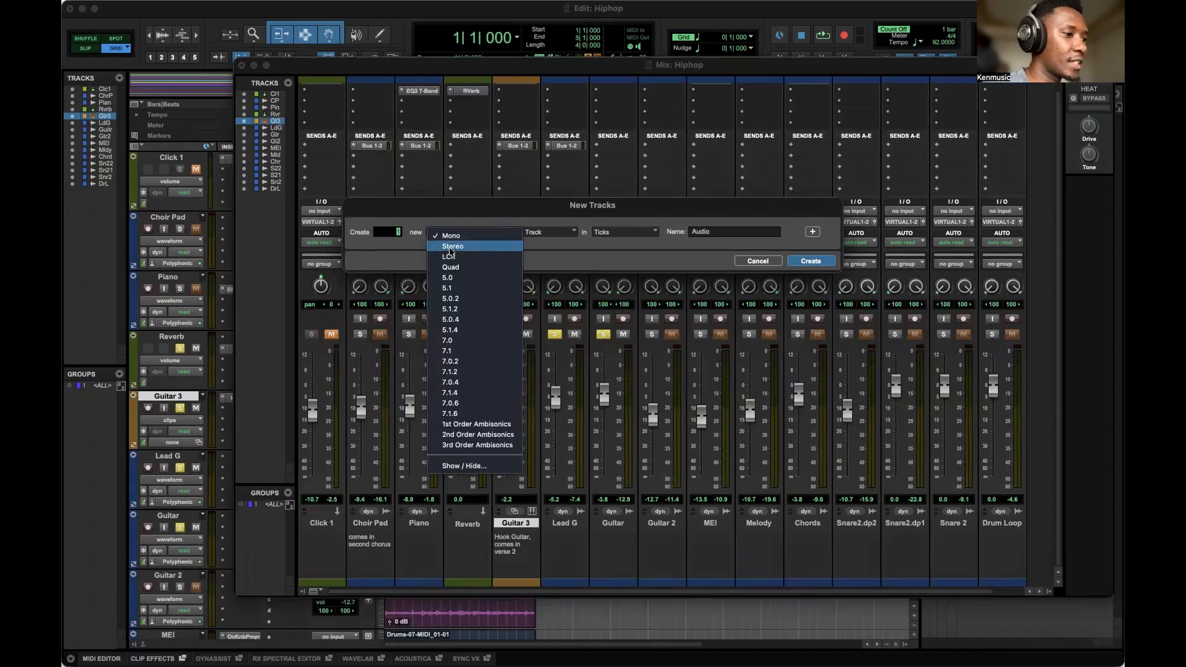
click(449, 248)
click(528, 235)
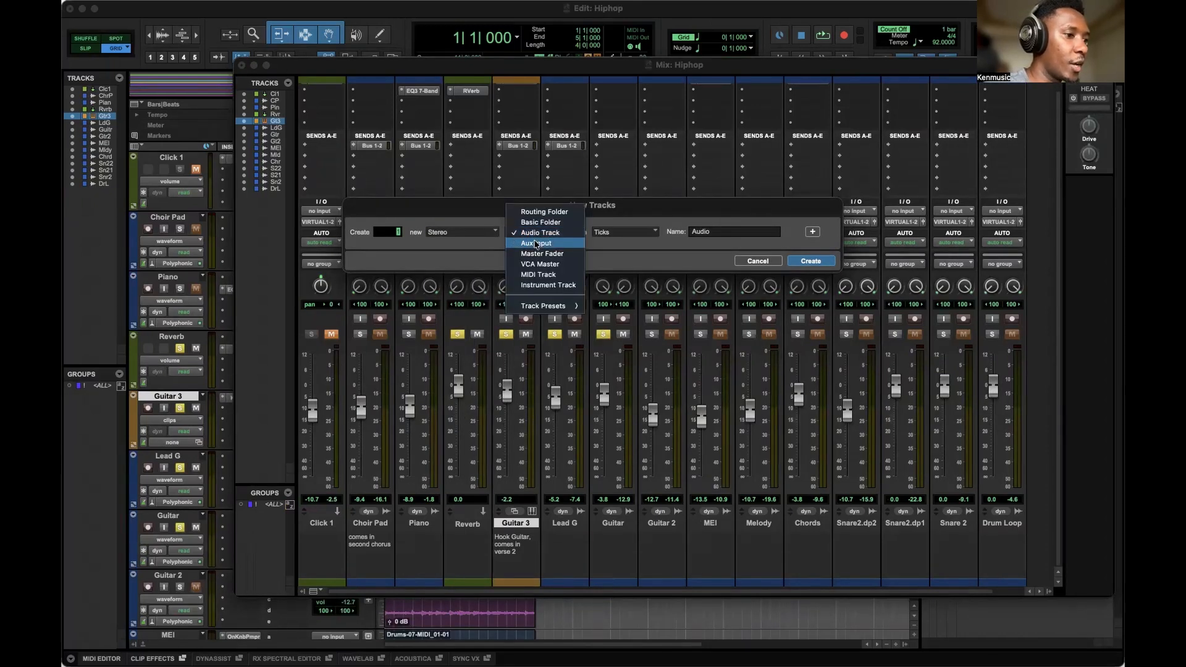
click(533, 243)
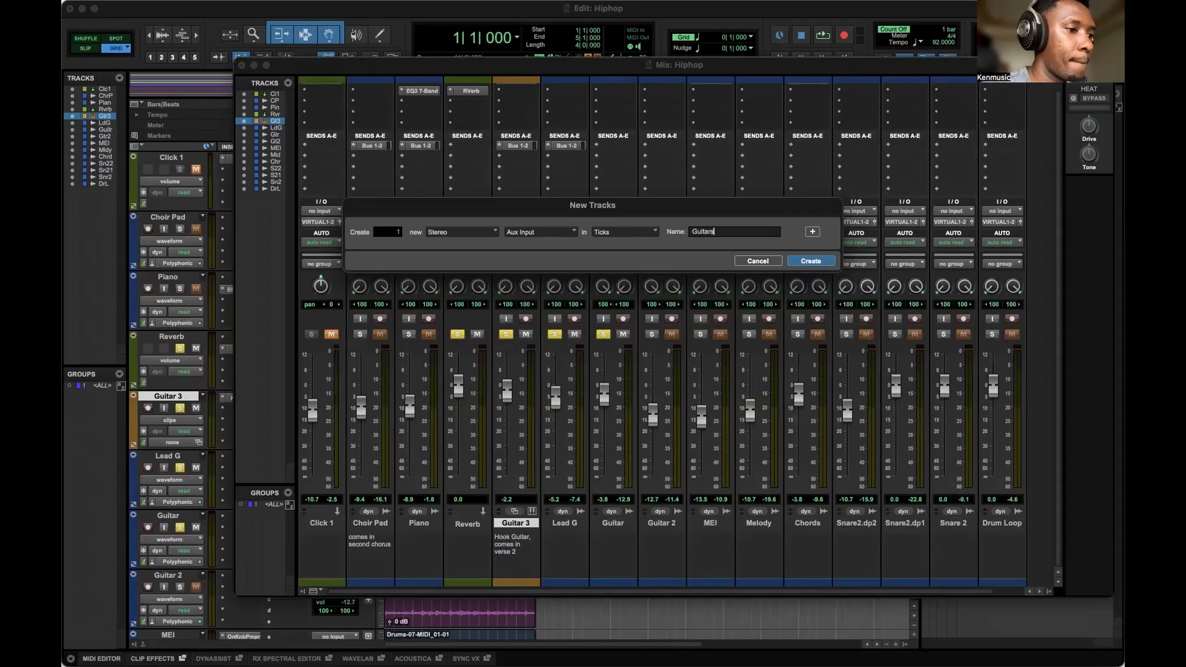
click(809, 261)
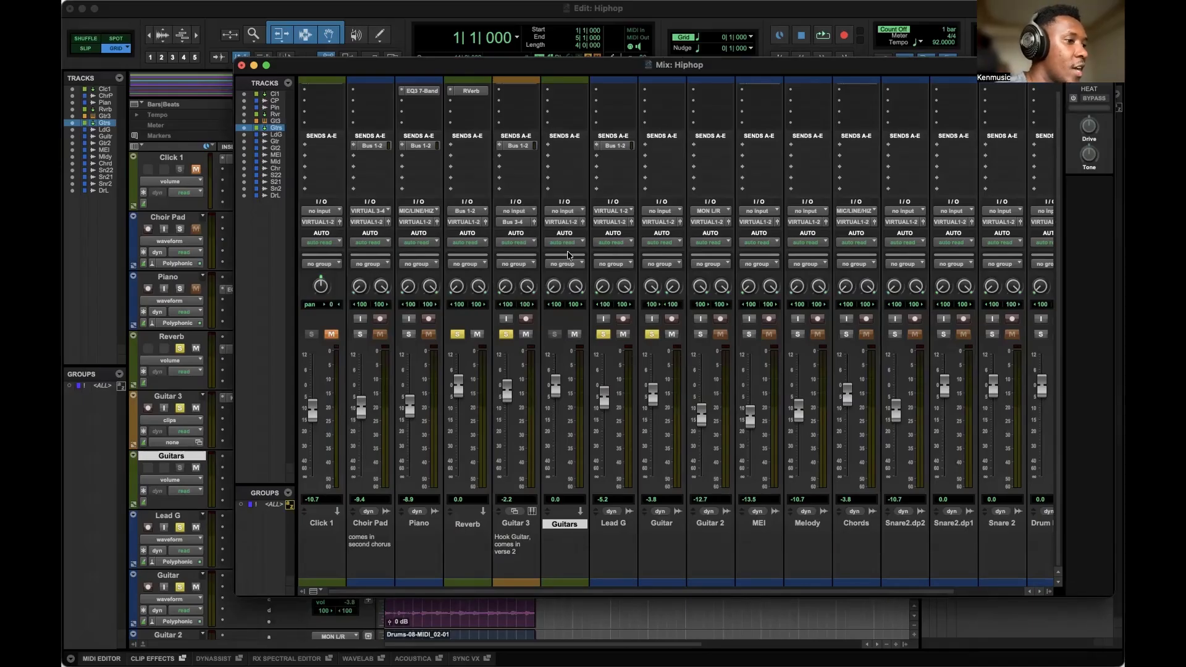
key(space)
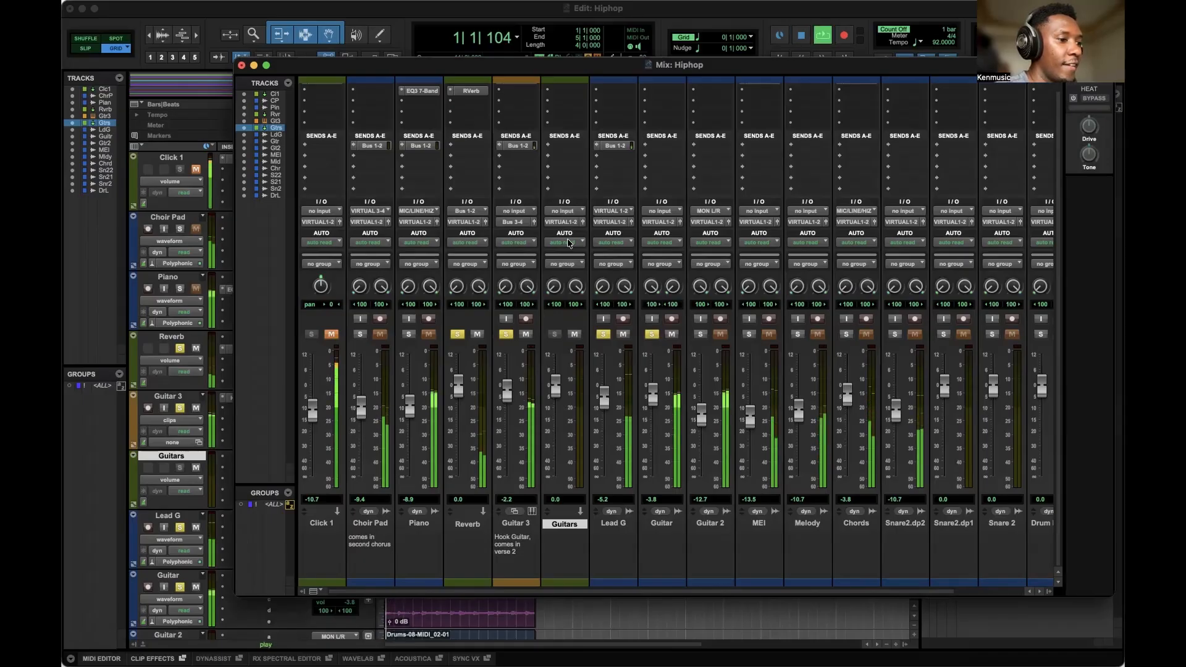
key(space)
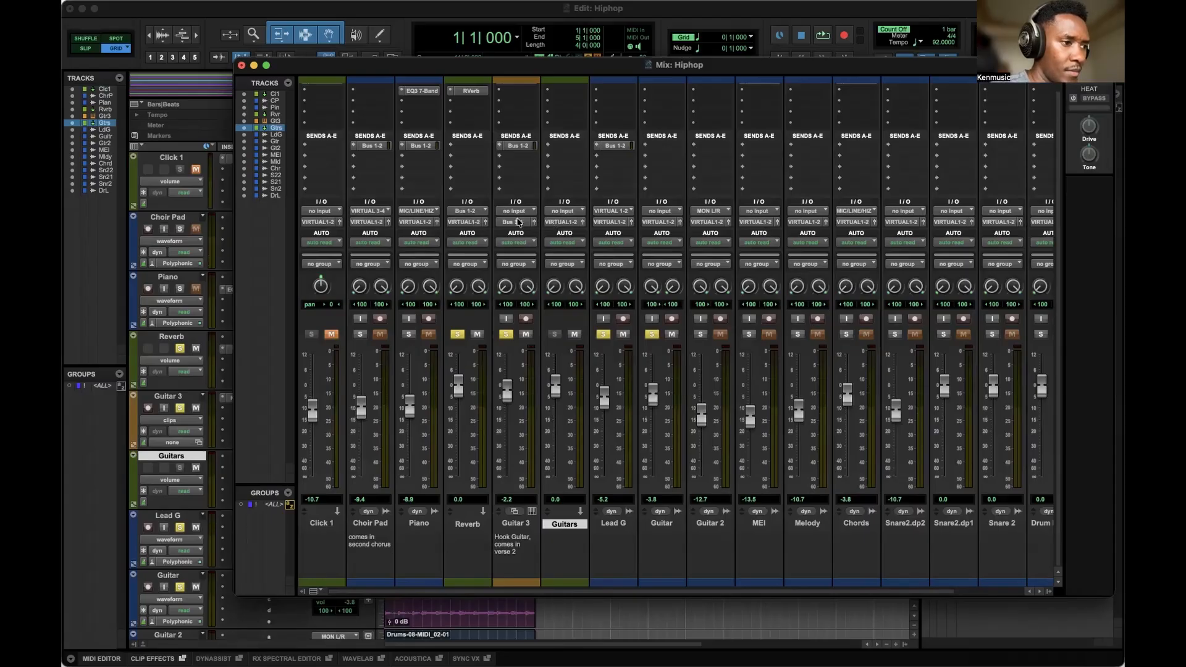
Route the Guitars aux track's output to Bus 3-4.
click(565, 223)
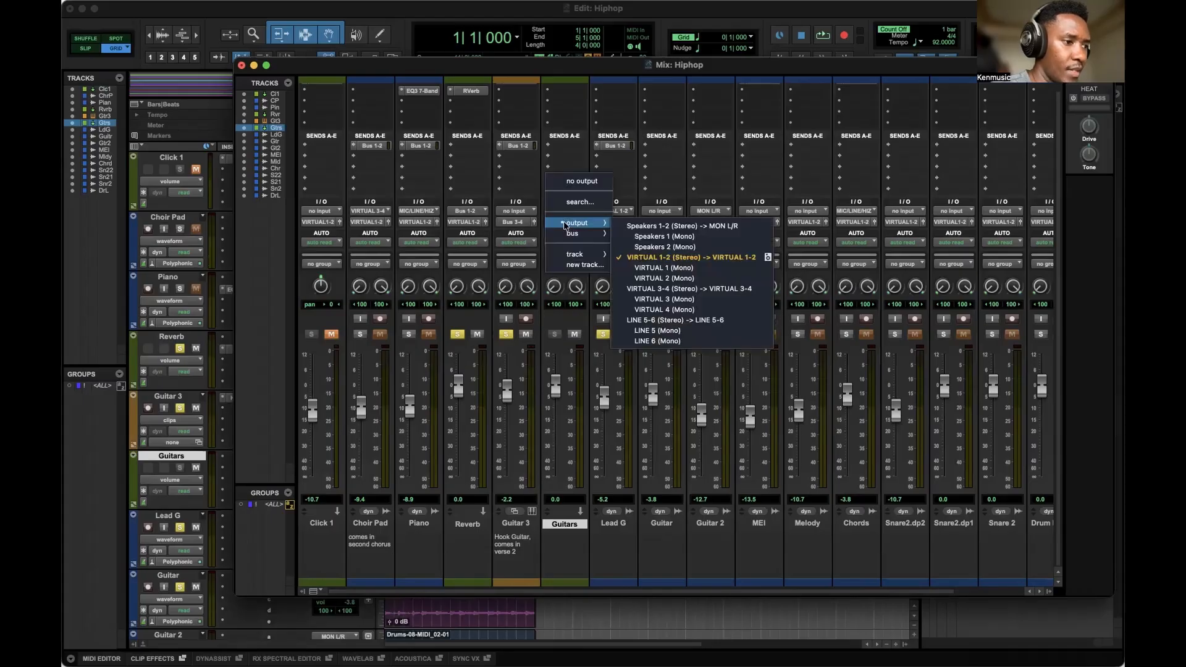
mouse_move(584, 233)
click(628, 268)
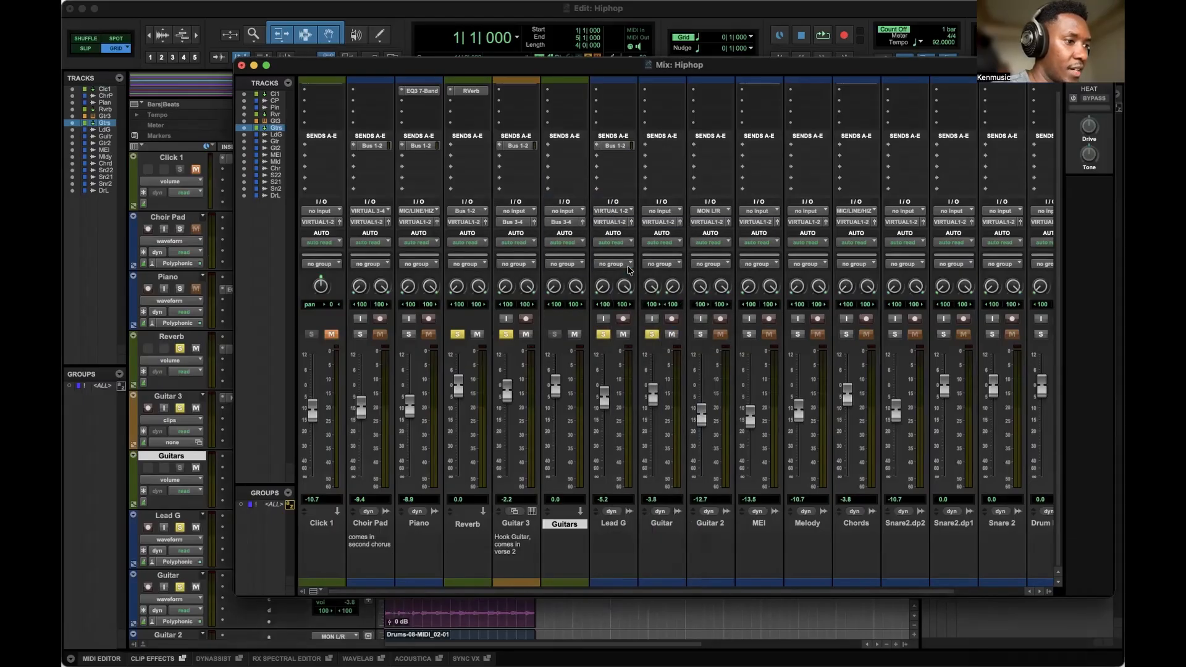
Route the Lead G track's output to Bus 3-4.
click(610, 222)
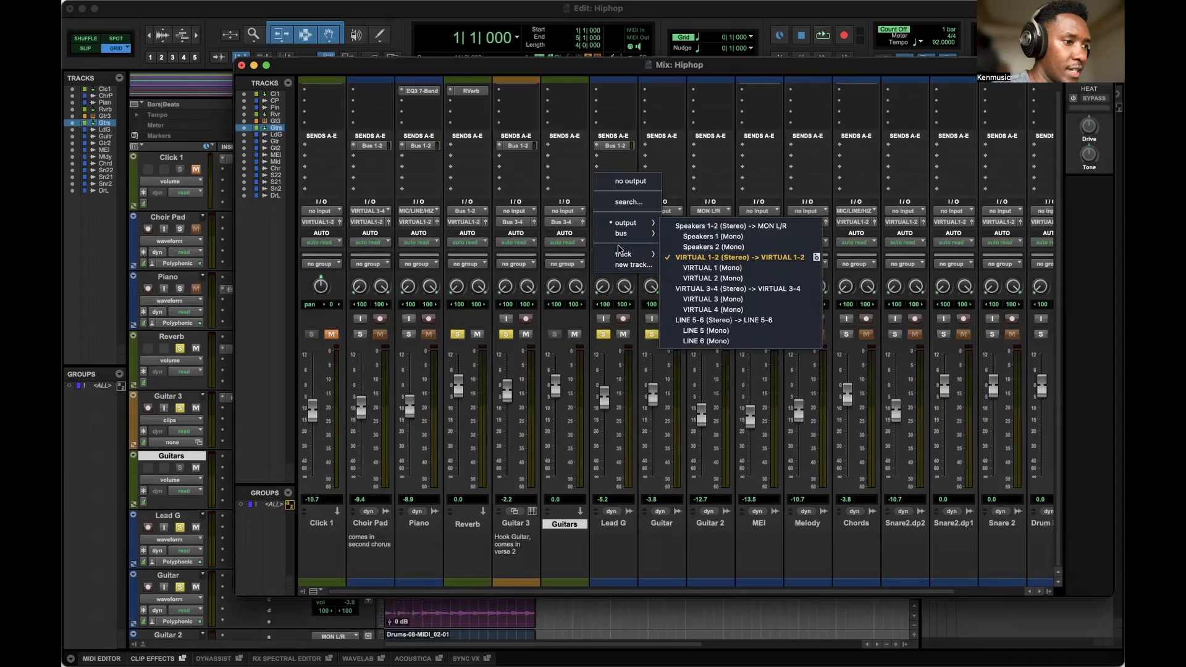
mouse_move(627, 234)
click(679, 266)
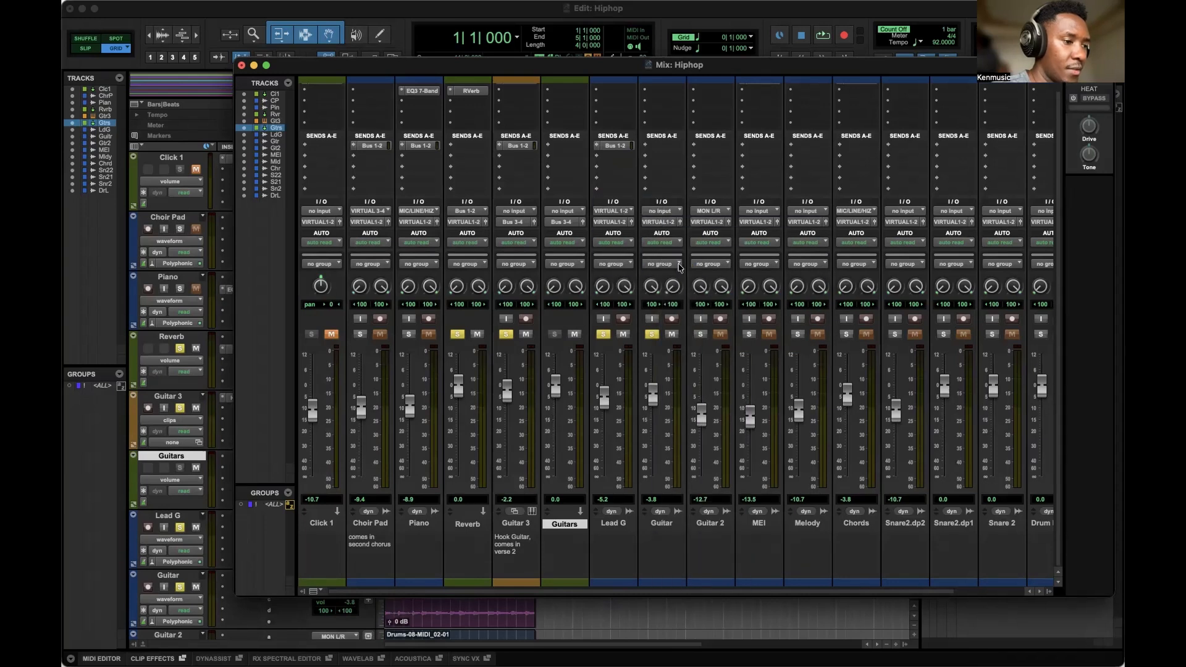
Route the Guitar track's output to Bus 3-4 and audition playback.
key(space)
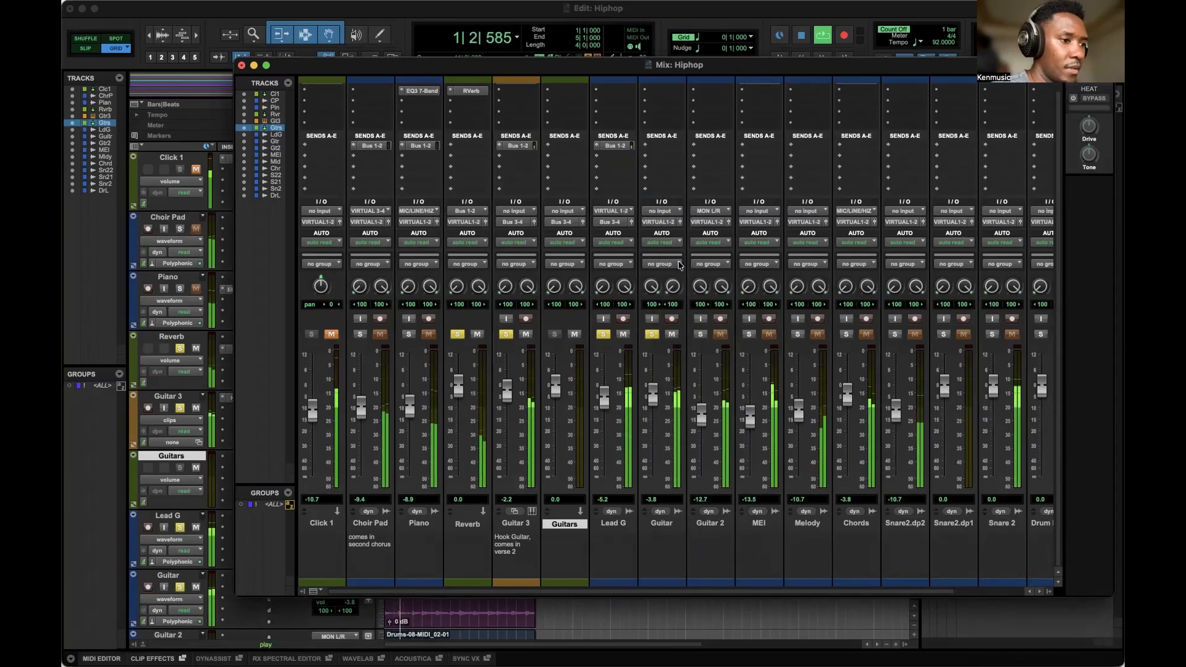
click(661, 222)
mouse_move(670, 234)
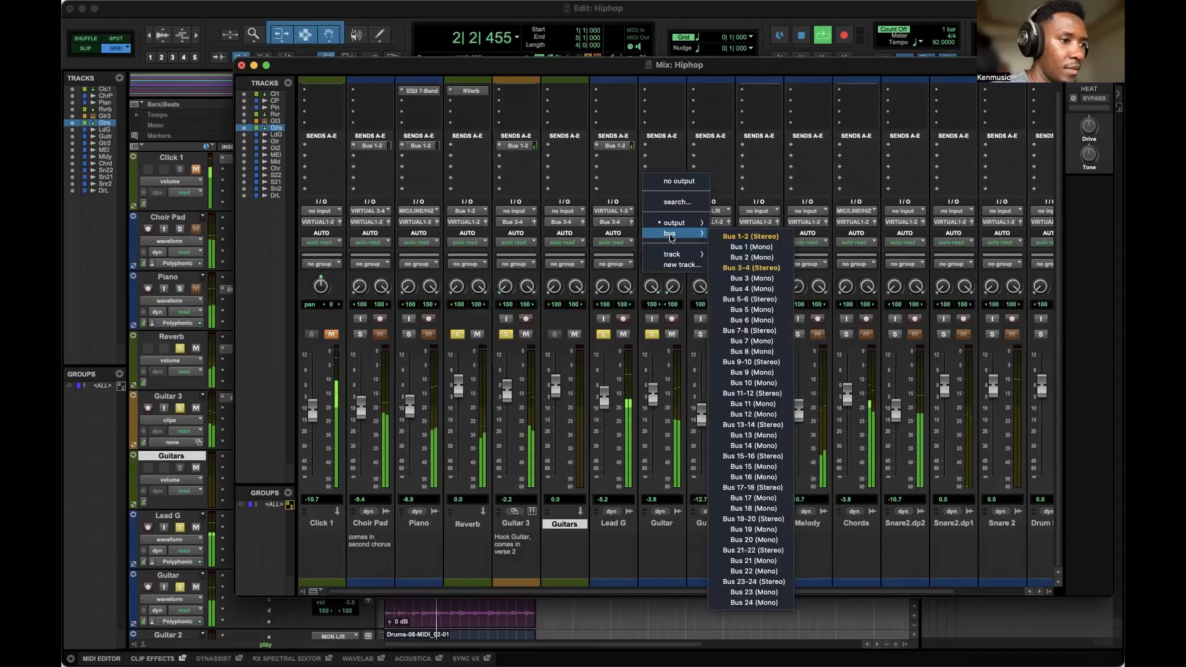
click(735, 267)
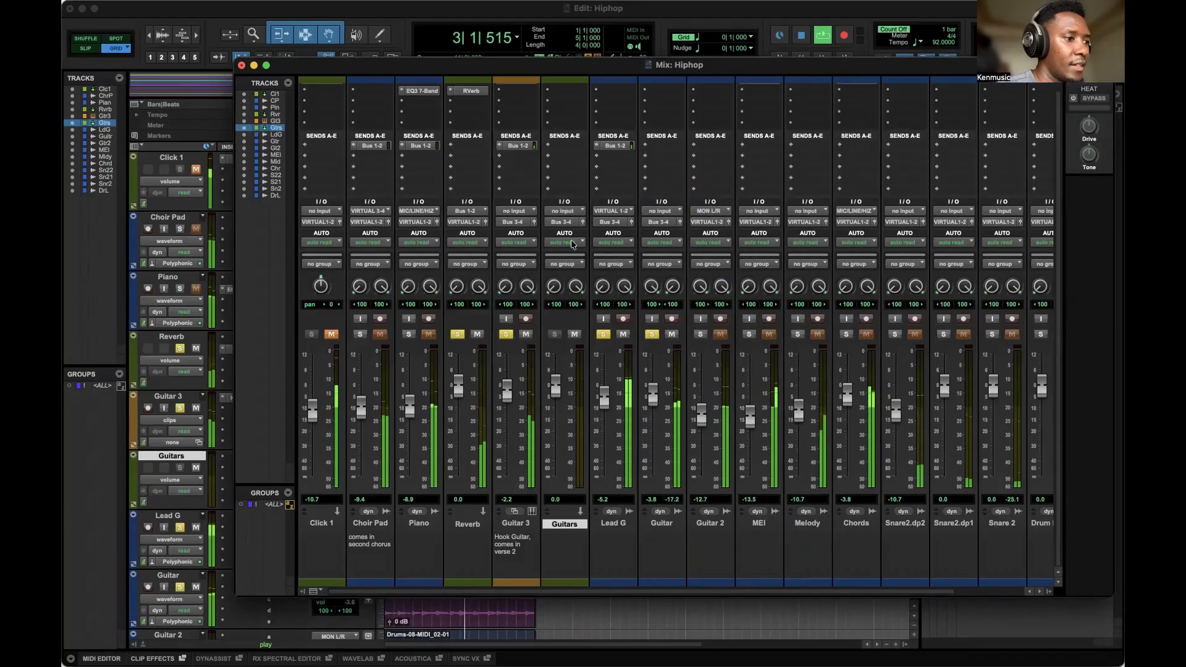
key(space)
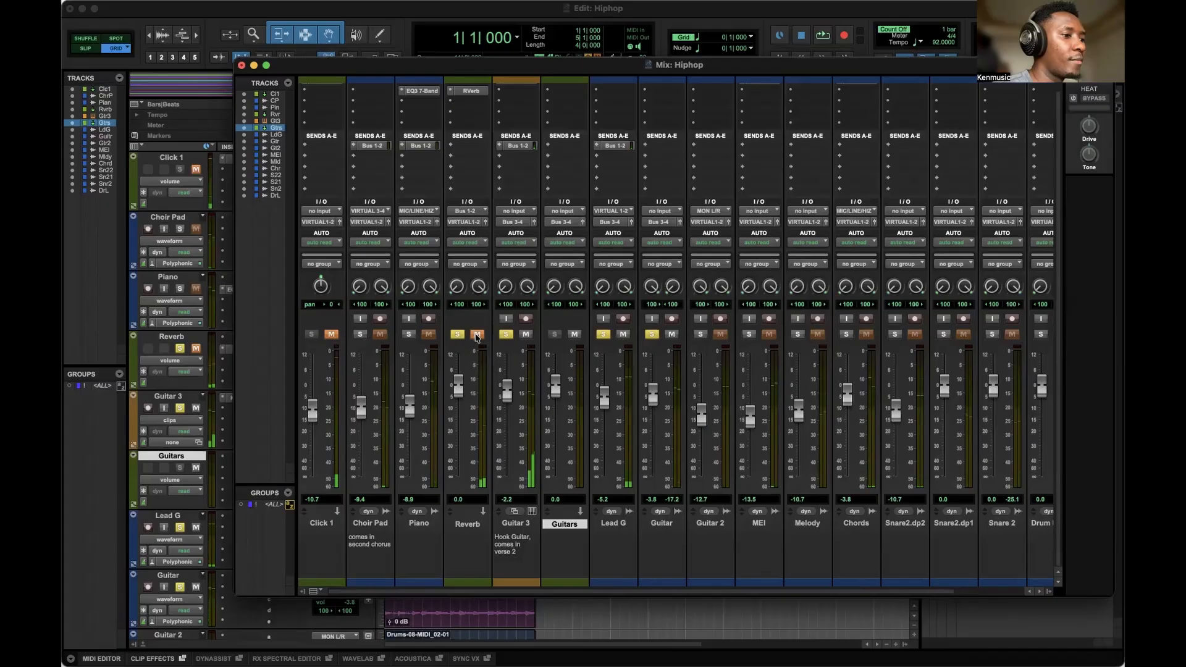
key(space)
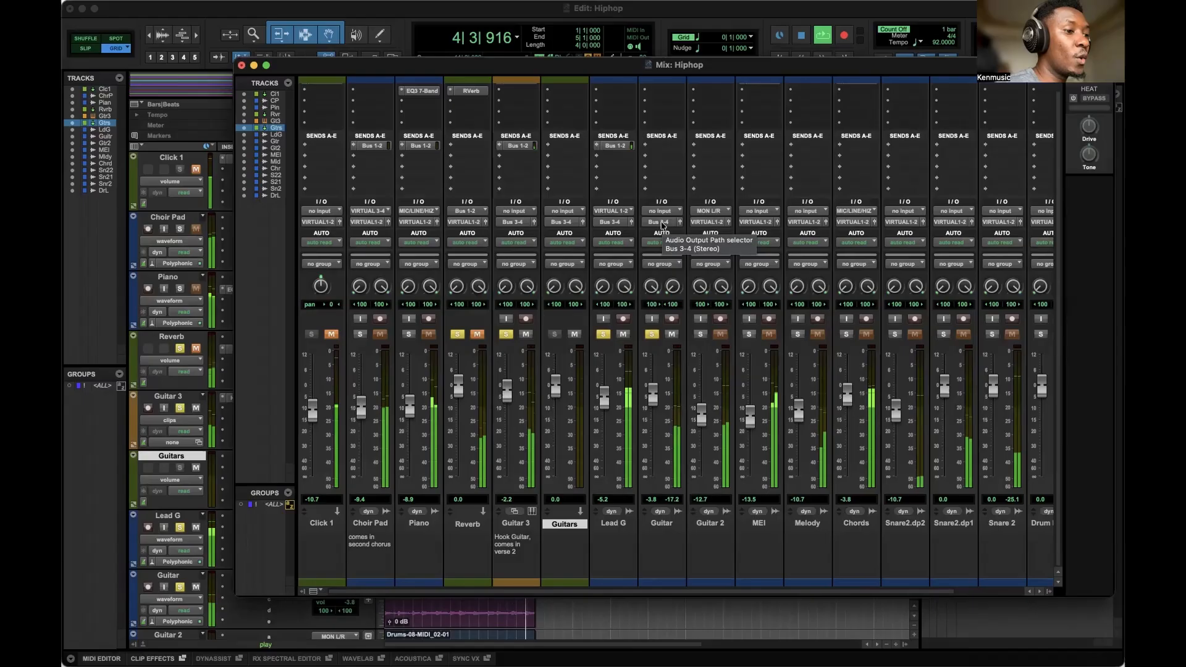
key(space)
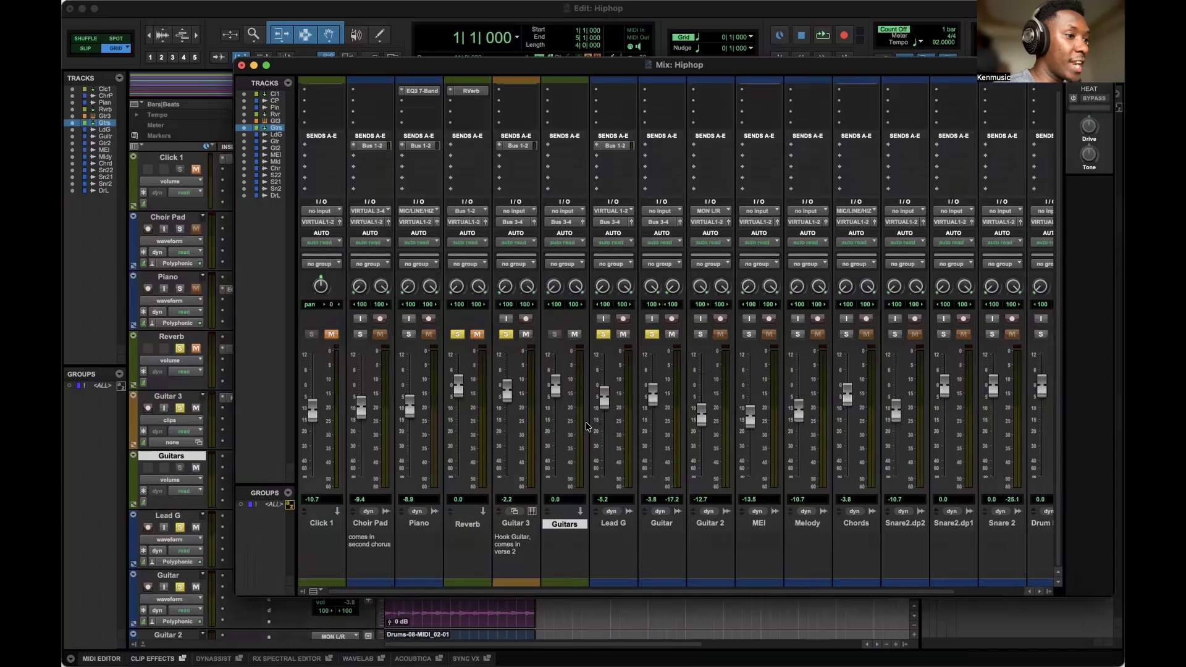
Set the Guitars aux output back to VIRTUAL 1-2 and its input to Bus 3-4.
click(560, 223)
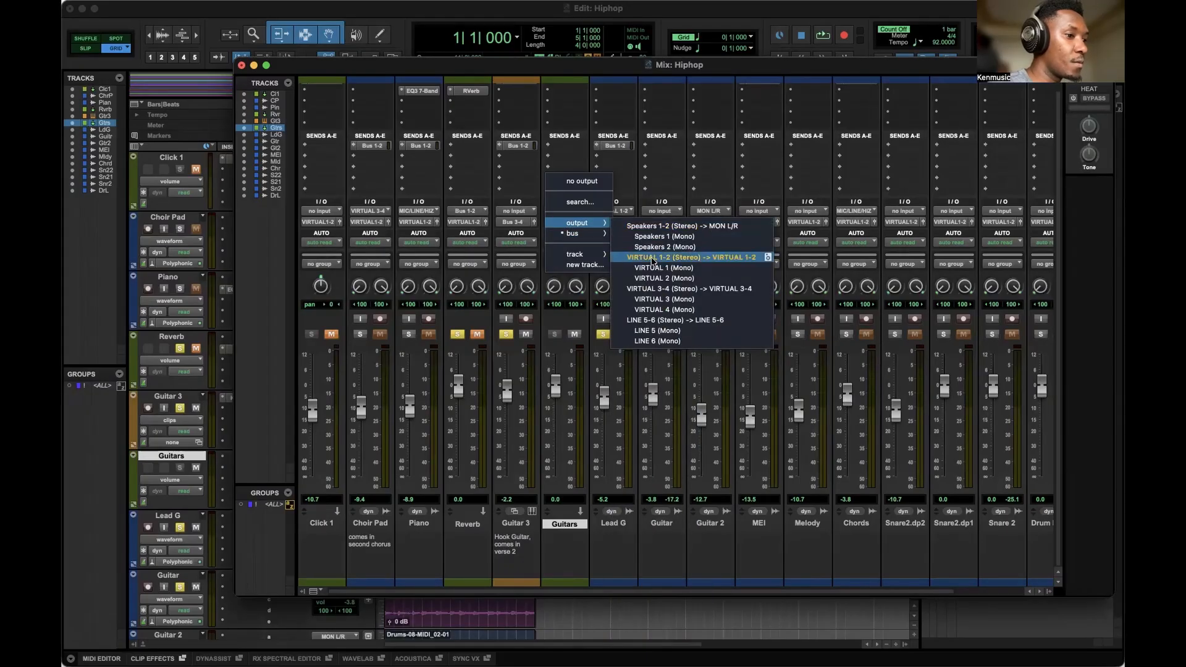
click(652, 257)
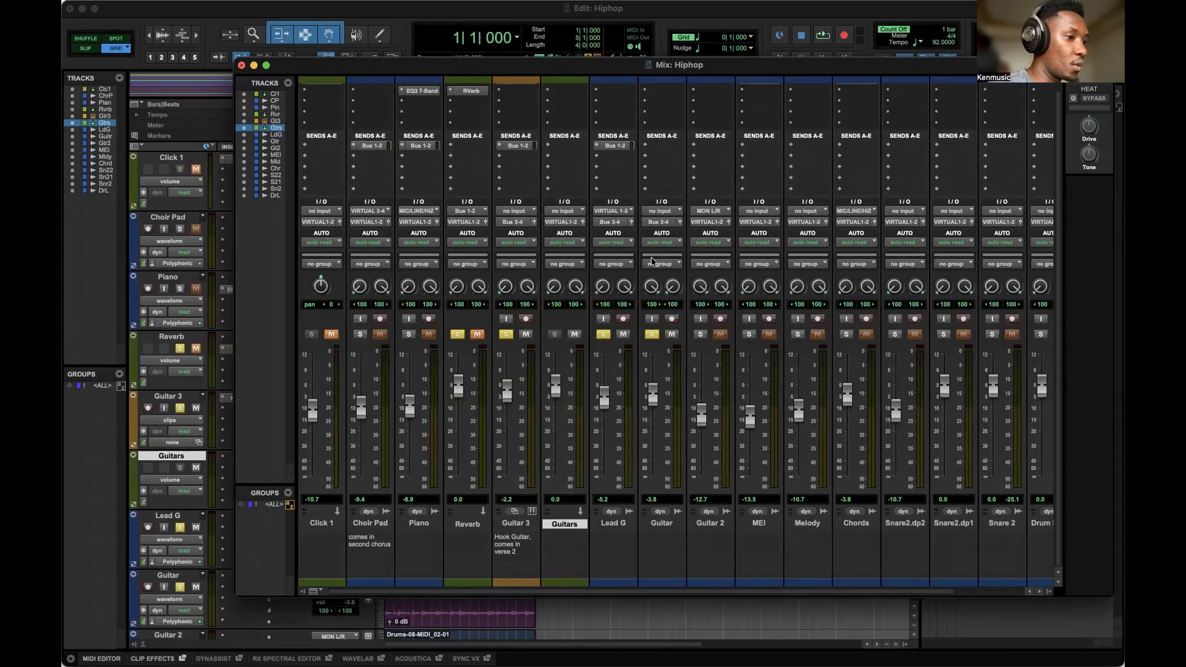
click(565, 211)
mouse_move(569, 223)
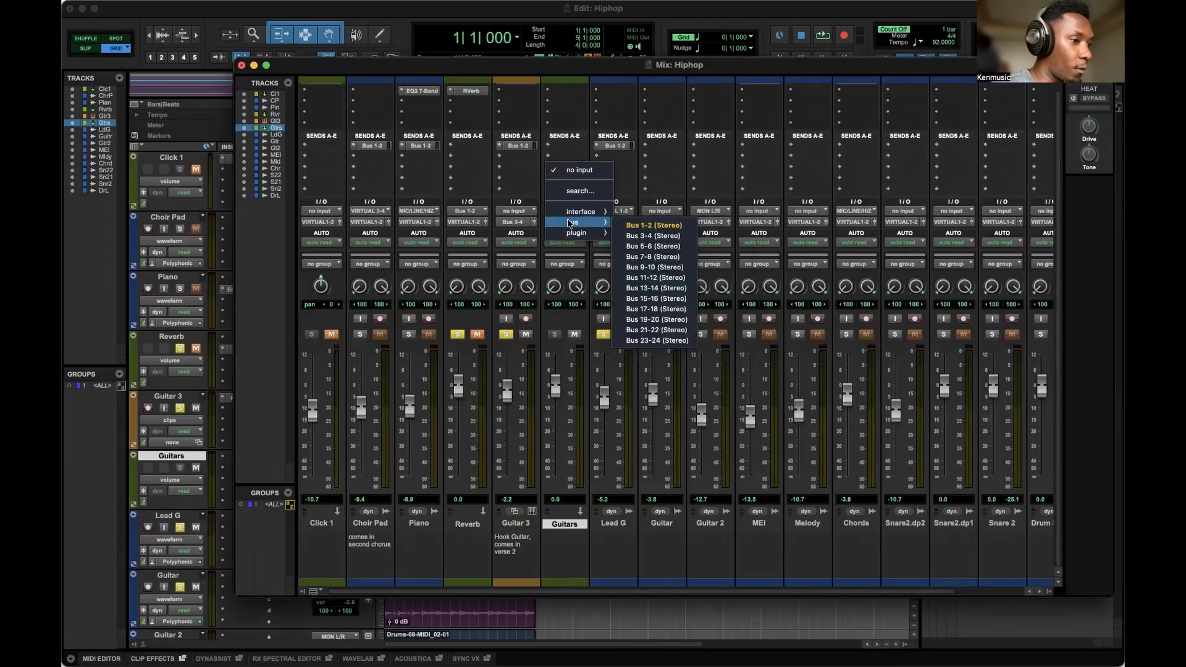
click(640, 234)
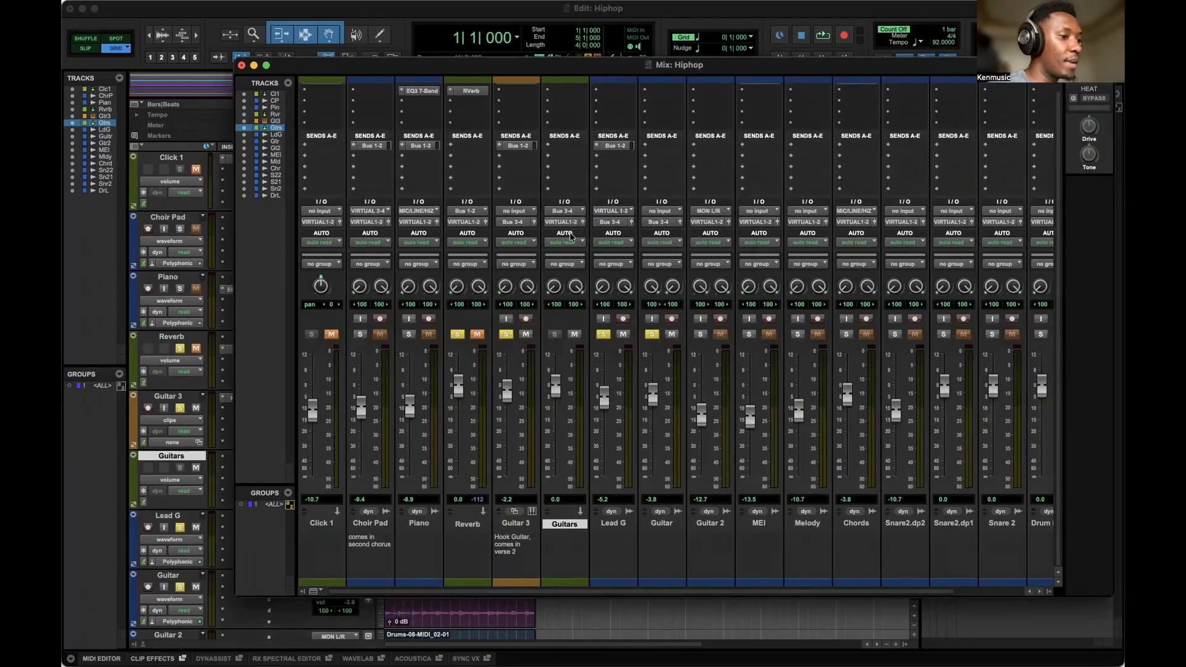
Audition playback and raise the Guitars aux fader to about -2.2 dB.
key(space)
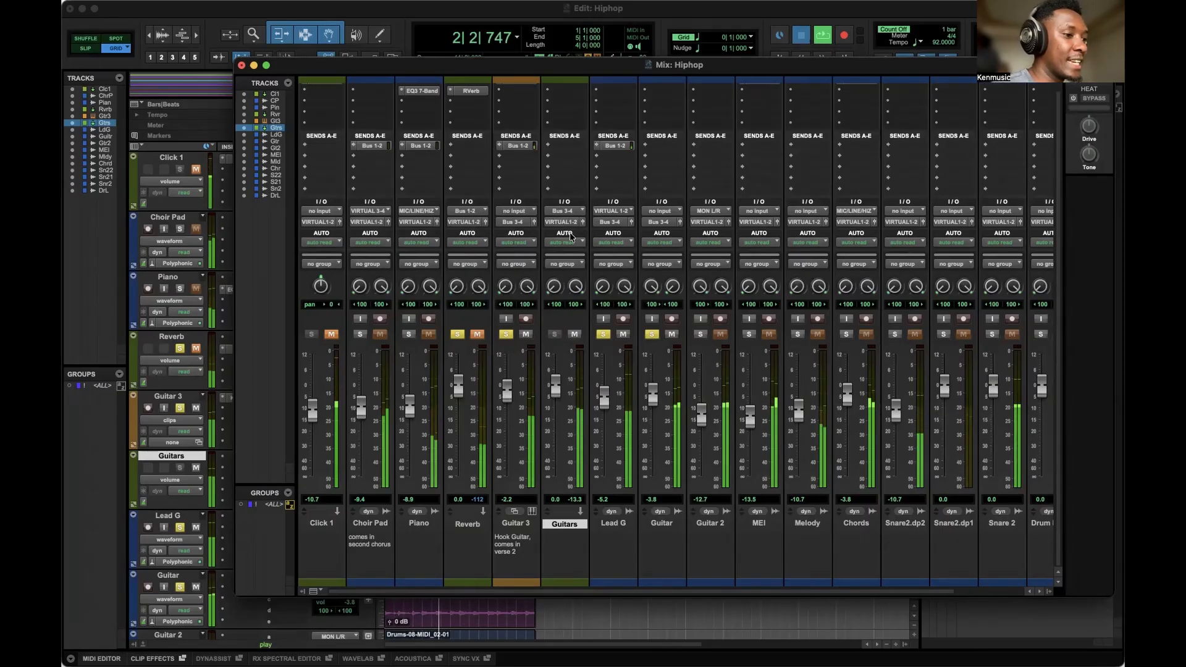
key(space)
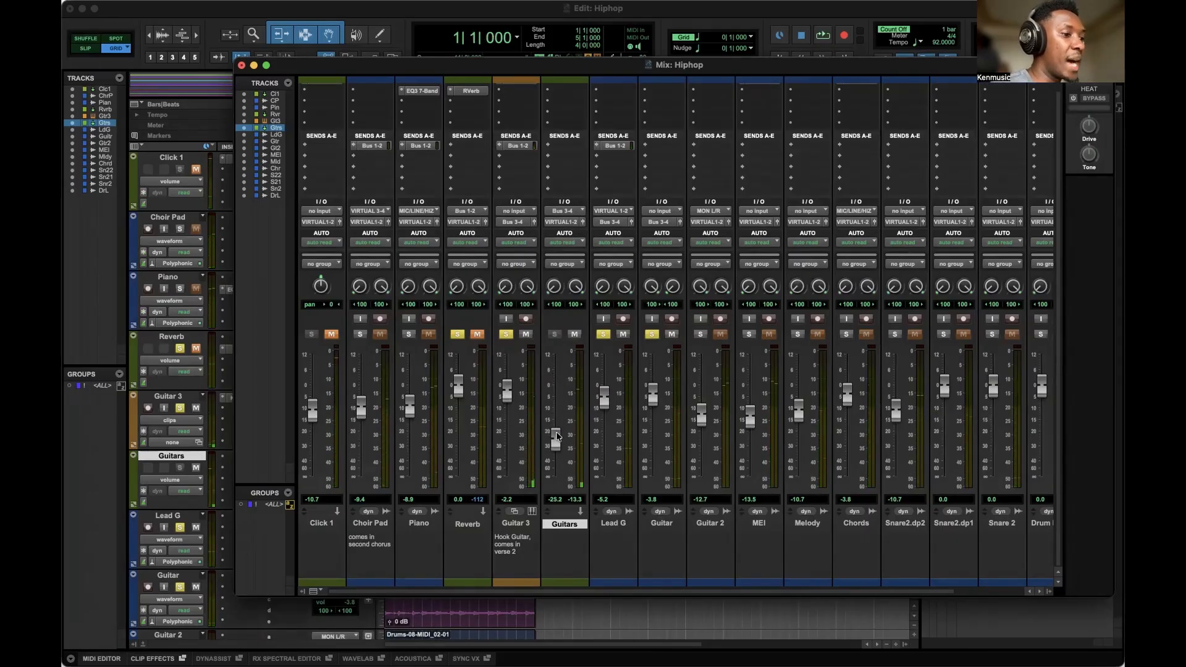
key(space)
drag(556, 436, 557, 388)
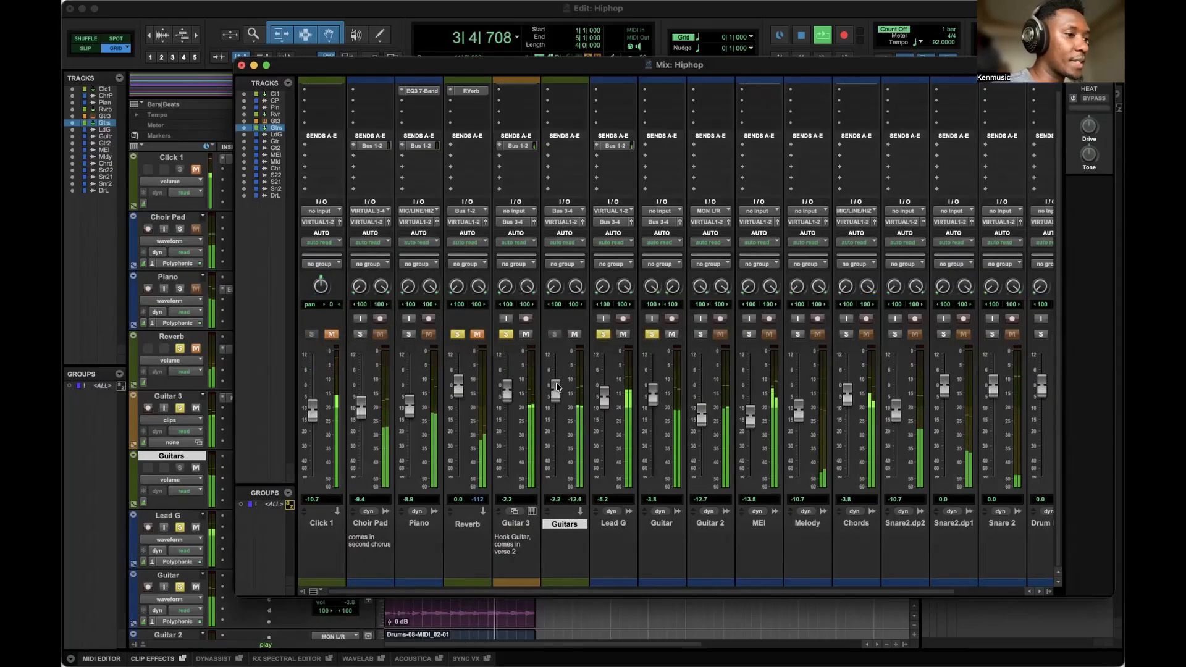
Lower the Guitars aux fader to about -3.8 dB and audition playback.
click(476, 334)
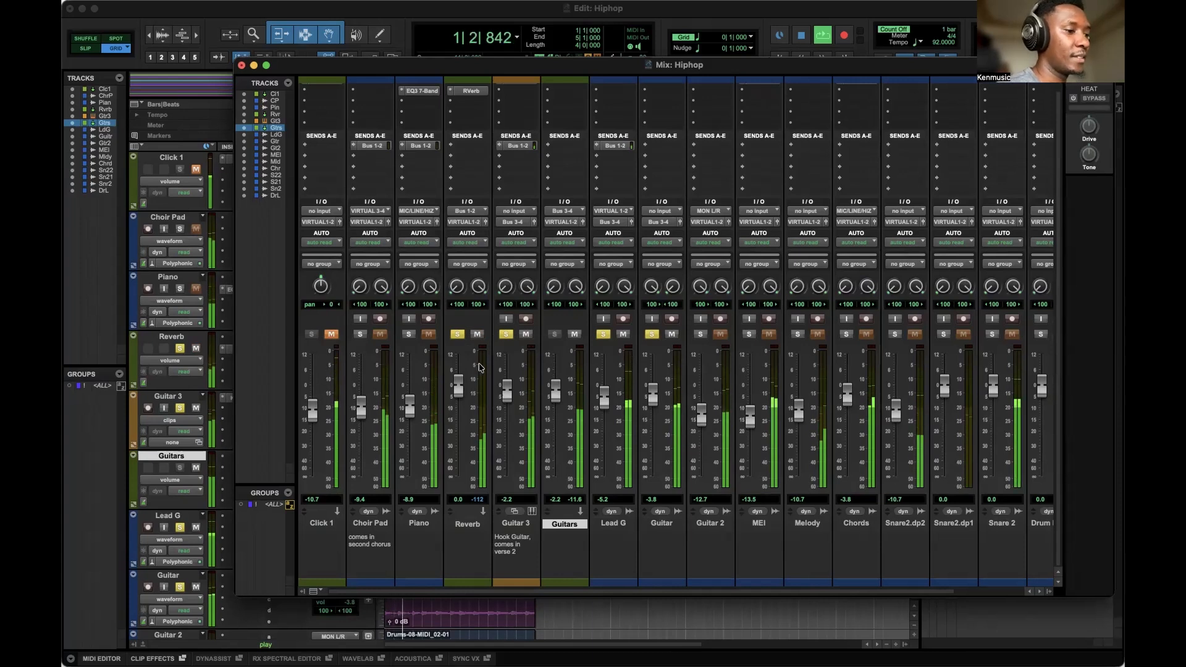
drag(557, 388, 557, 393)
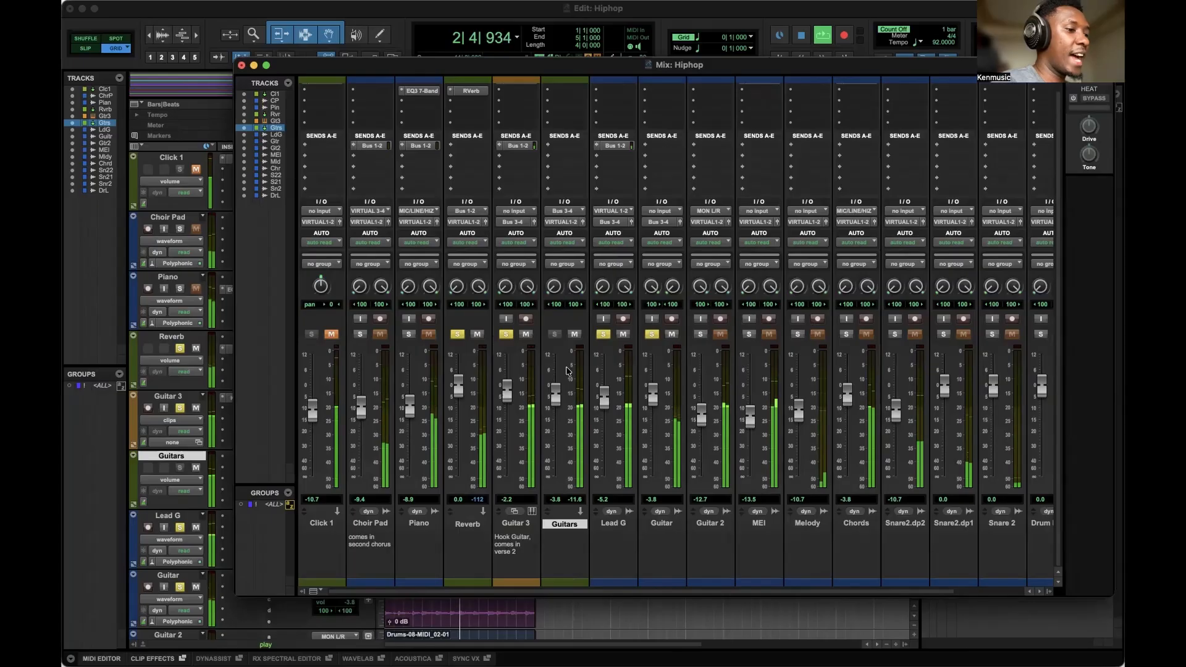
key(space)
Insert an EQ3 7-Band plugin on the Guitars aux track.
scroll(565, 123, up, 2)
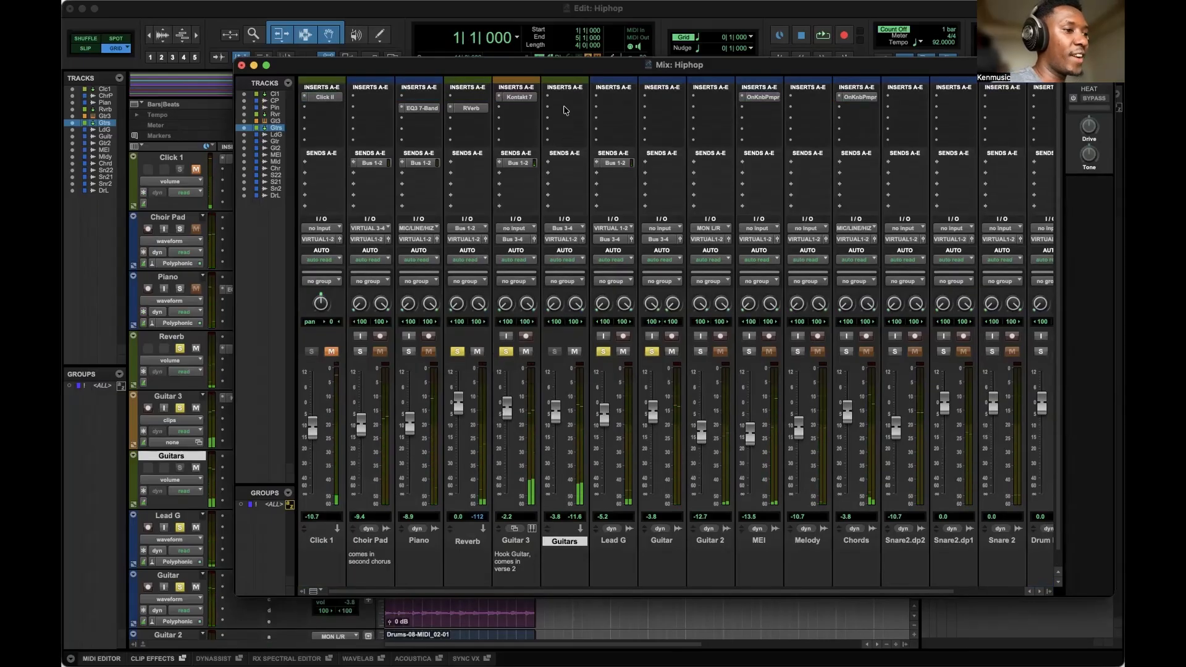
click(564, 99)
mouse_move(593, 97)
mouse_move(680, 100)
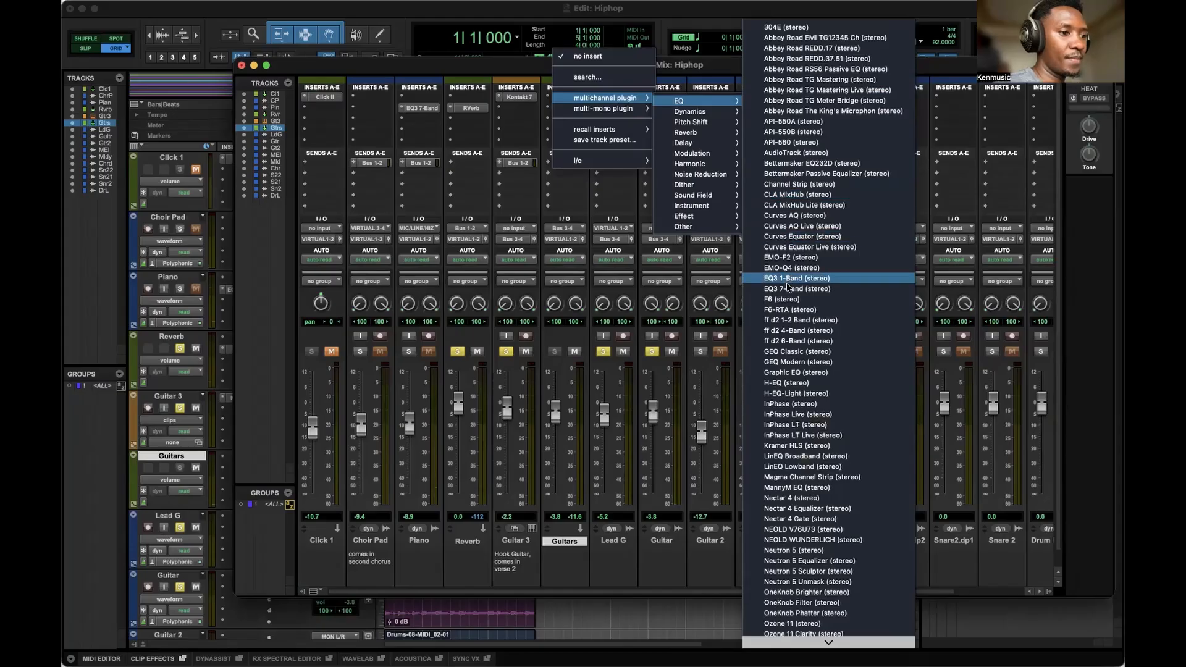
click(787, 286)
Shape a band on the Guitars bus EQ curve, audition playback, and close the plugin window.
drag(587, 186, 513, 204)
key(space)
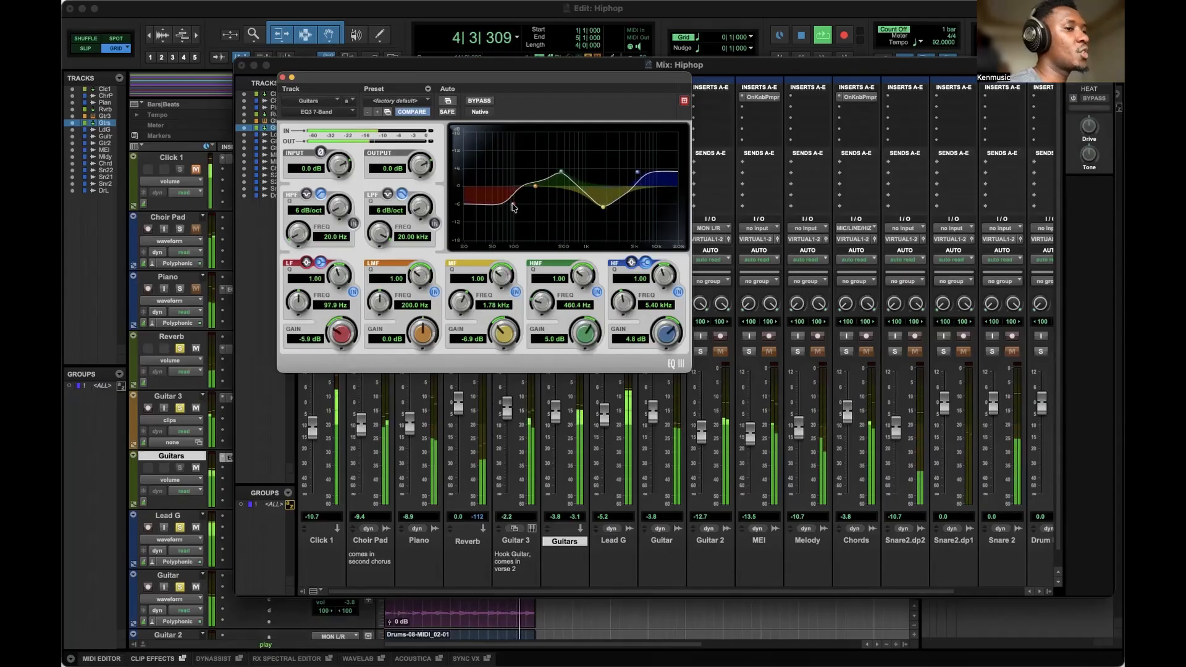
key(space)
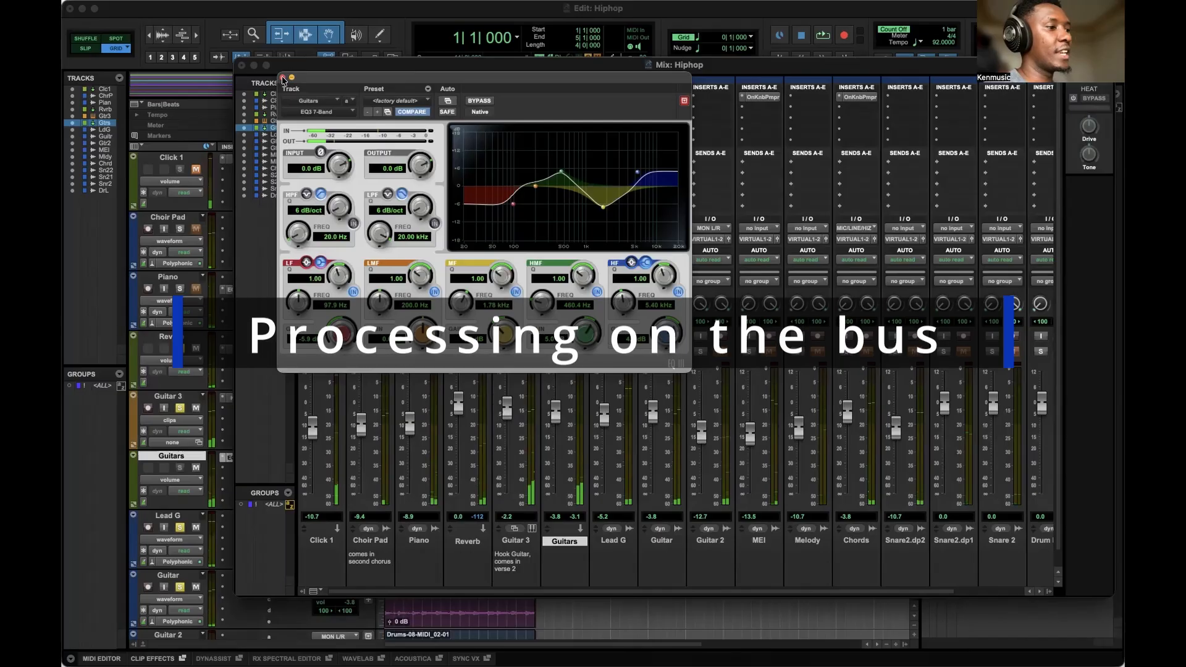
click(283, 77)
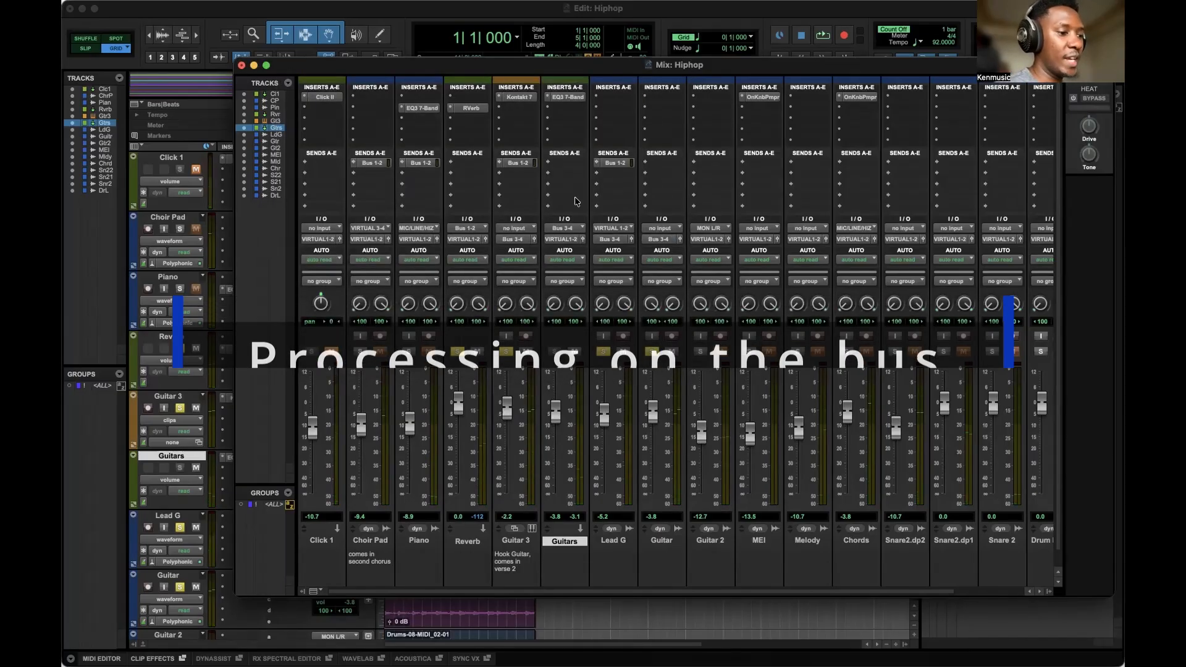
Audition playback and lower the Guitar track fader to about -4.6 dB.
key(space)
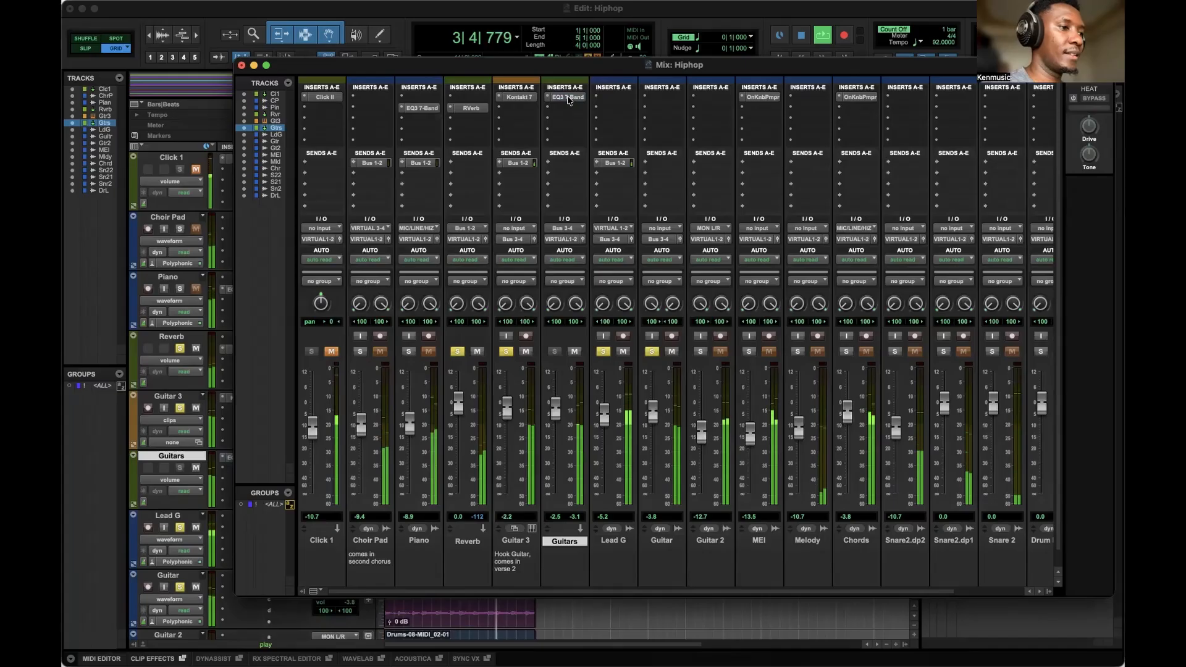
key(space)
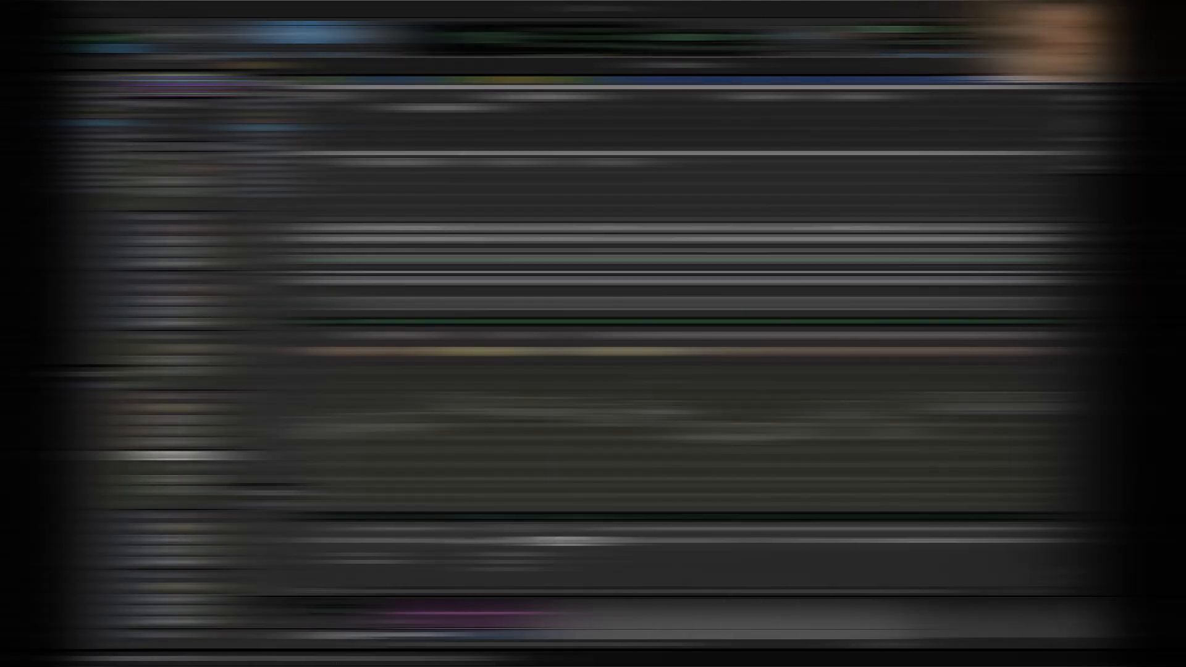
key(space)
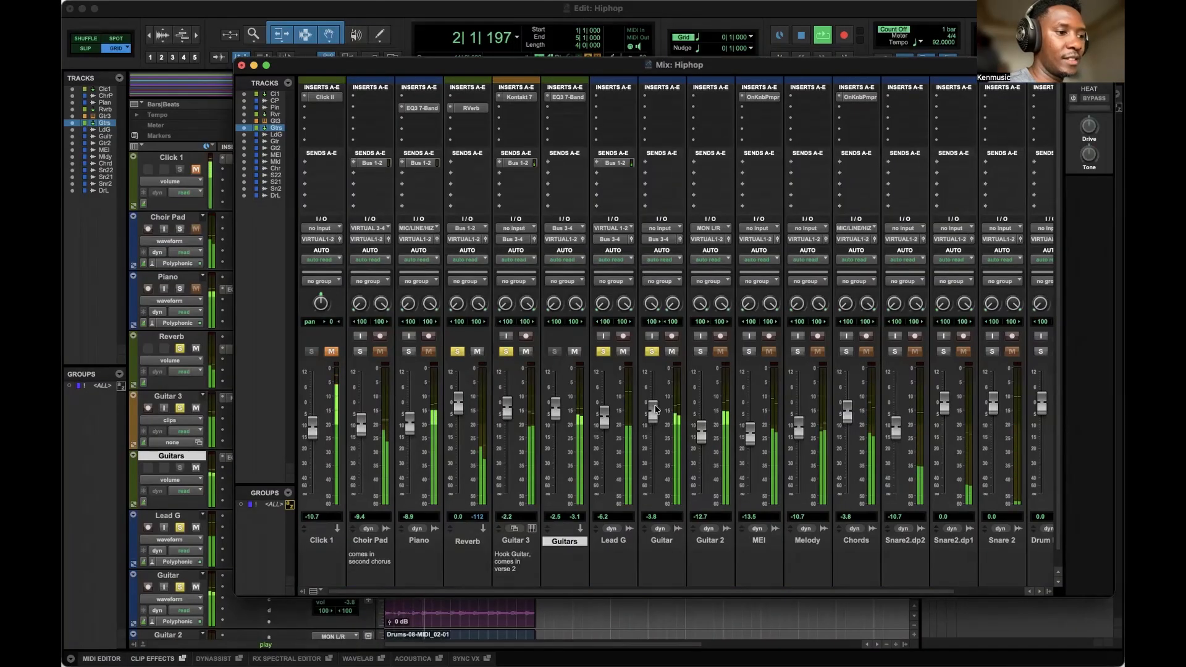
drag(654, 413, 653, 419)
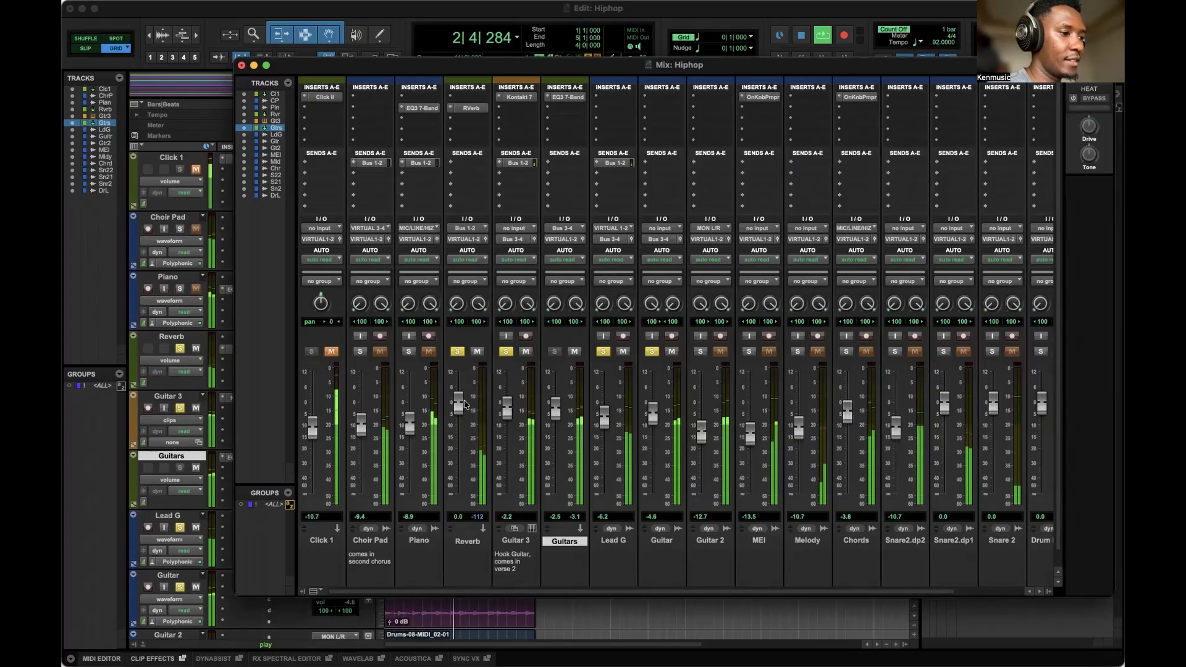
Solo the Choir Pad, Piano, Chords and Snare2.dp2 tracks, and lower Snare2.dp2's fader to about -12.6 dB.
click(361, 352)
click(408, 351)
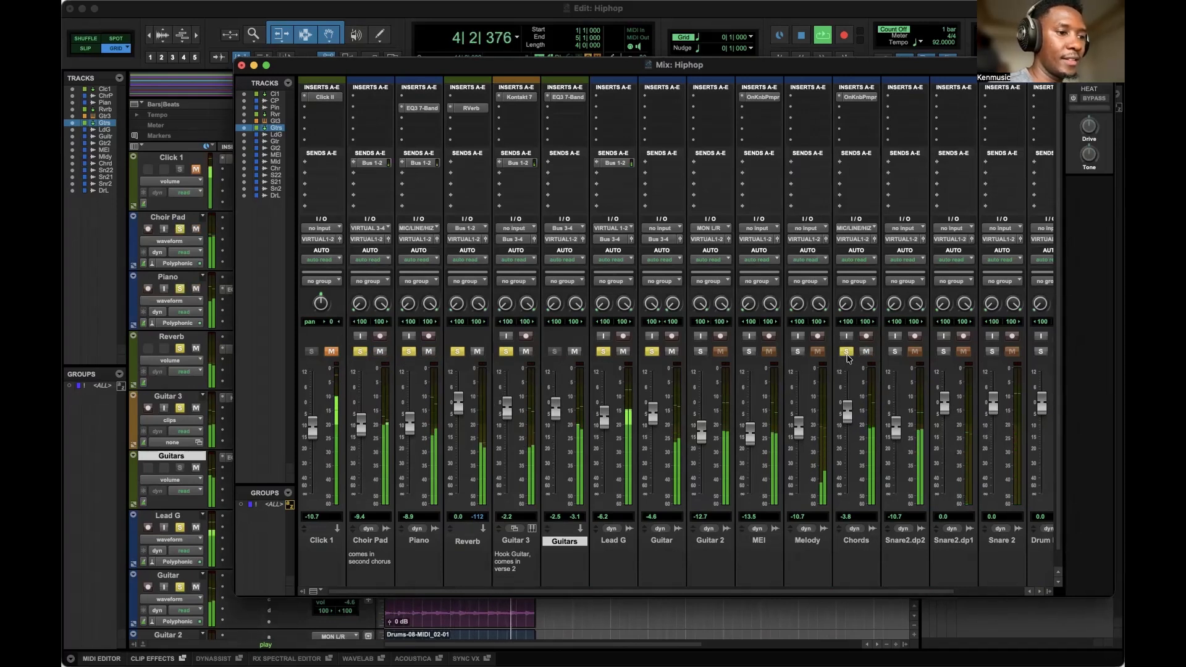
click(846, 352)
click(894, 352)
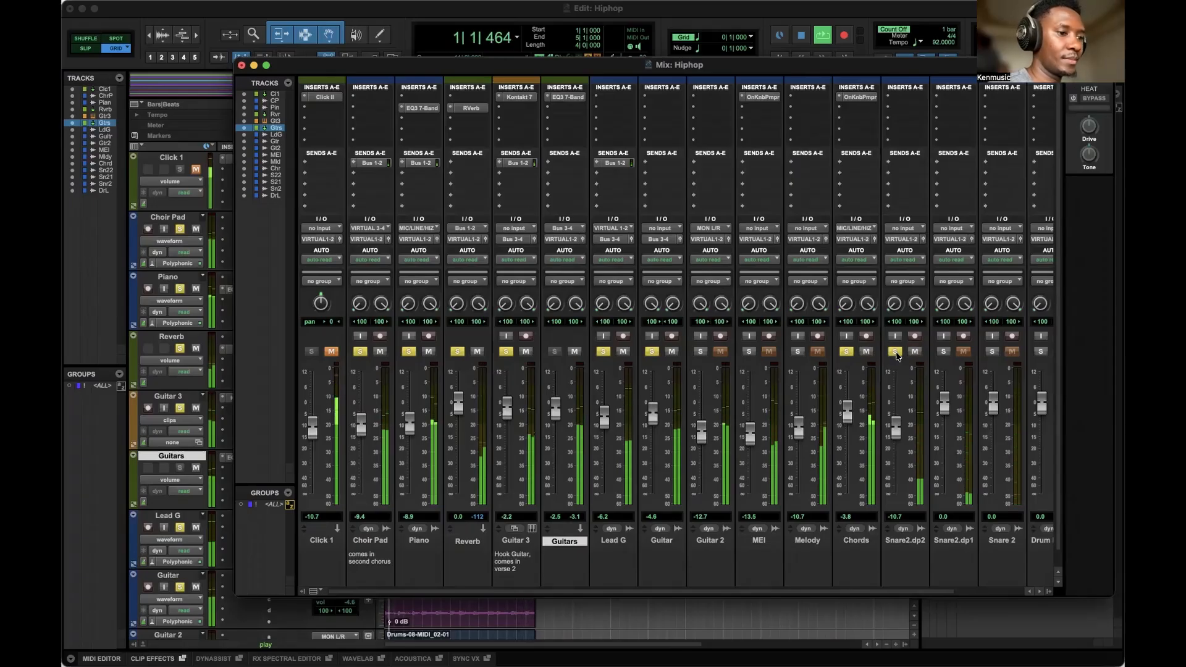
drag(896, 426, 896, 433)
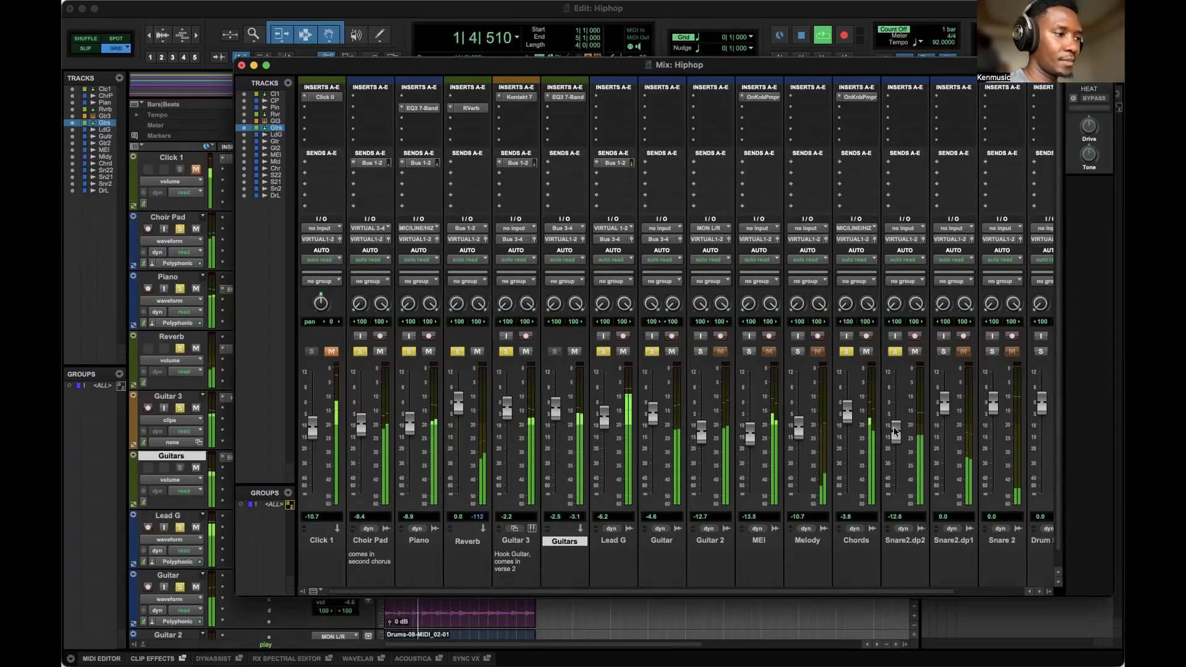